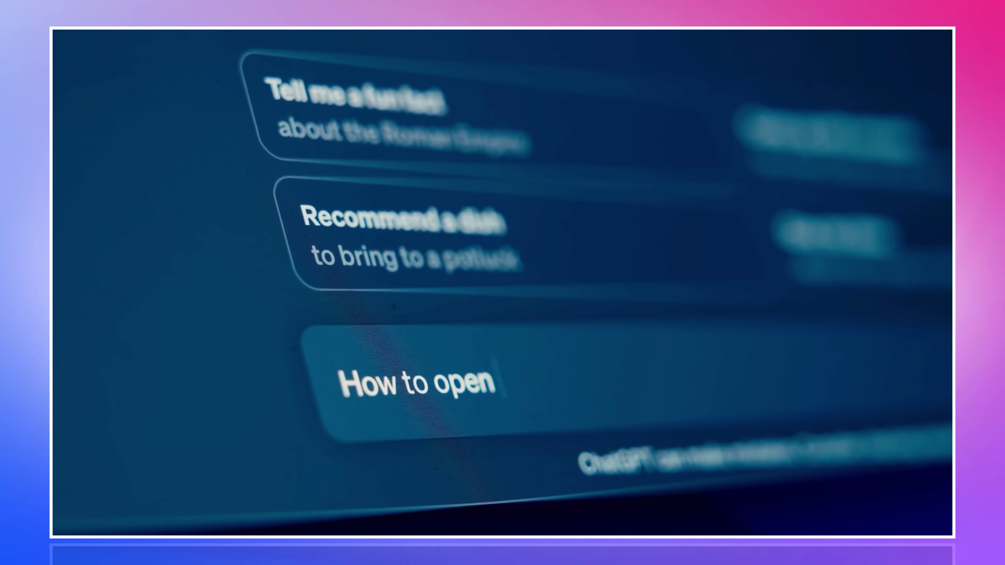
# Type 'How to open a civile' in the prompt box, then scroll down to the example task gallery
pyautogui.write('a civile')
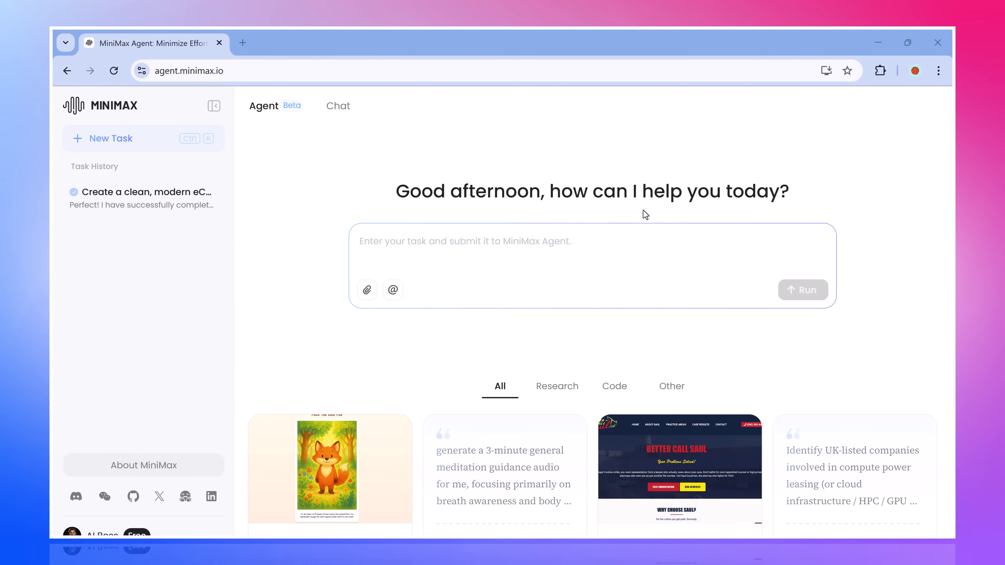
pyautogui.scroll(-5, 850, 218)
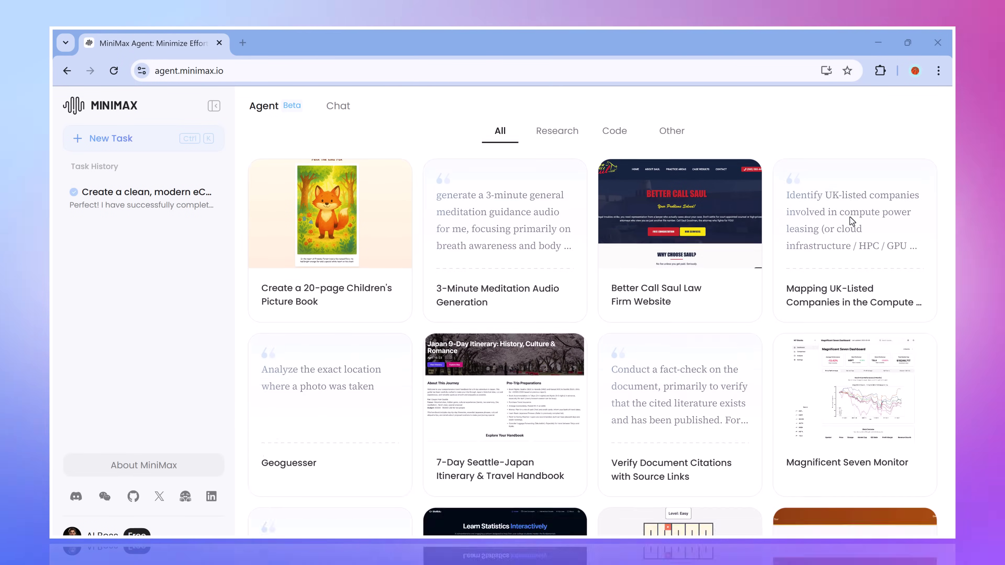
pyautogui.scroll(-5, 850, 217)
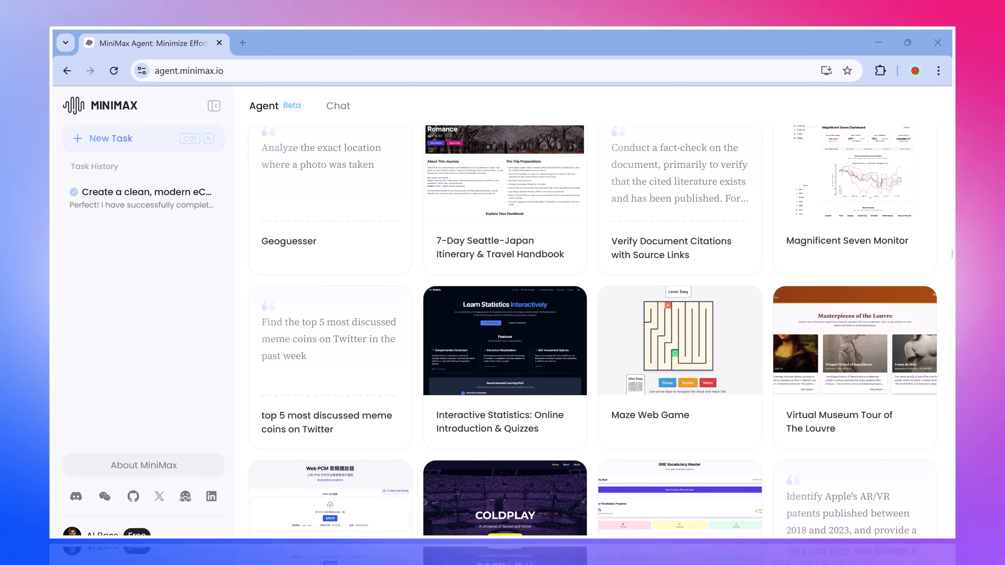
# Scroll through the ShopifyNest home page, then view the full Products listing
pyautogui.scroll(-3, 850, 218)
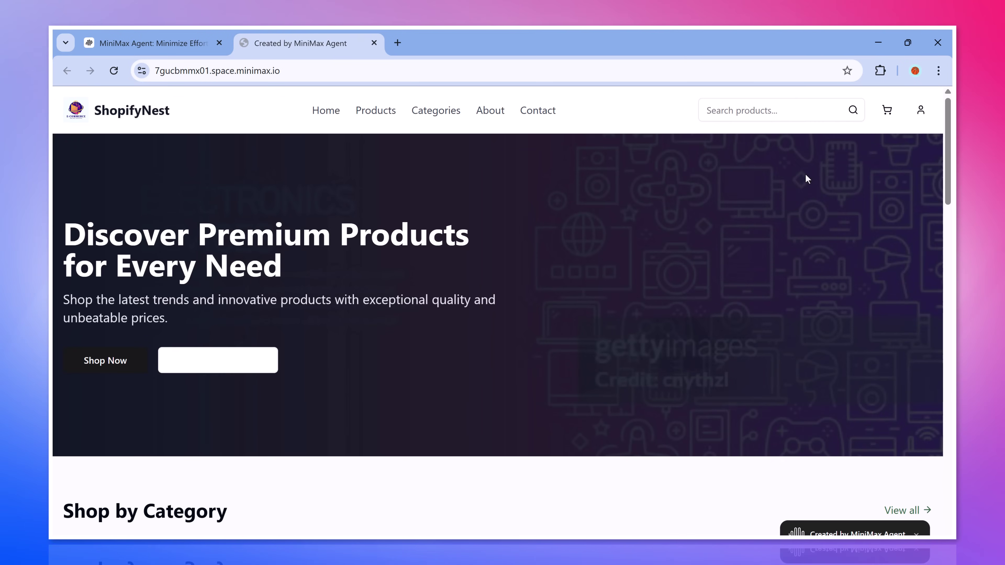
pyautogui.scroll(-7, 791, 214)
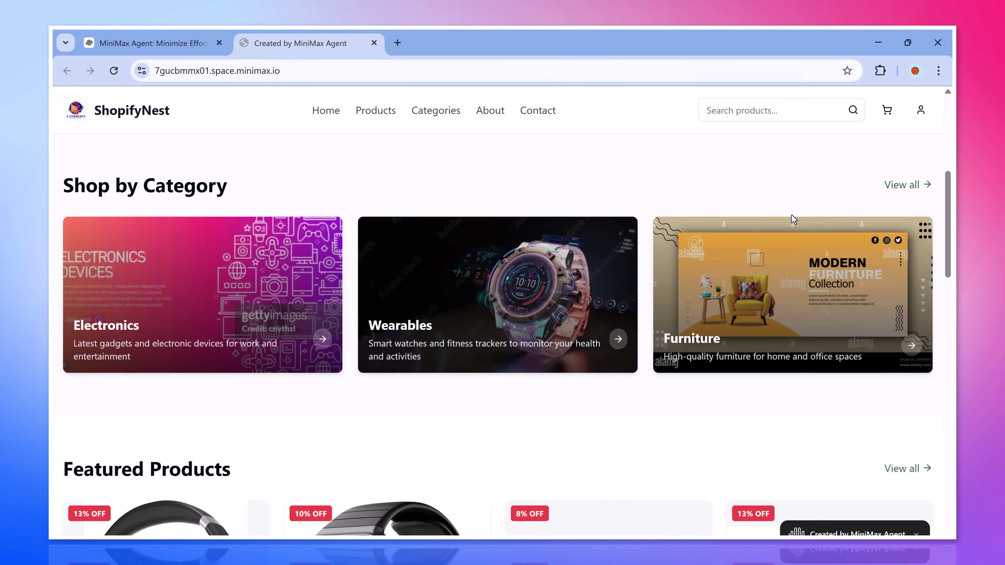
pyautogui.scroll(-6, 792, 214)
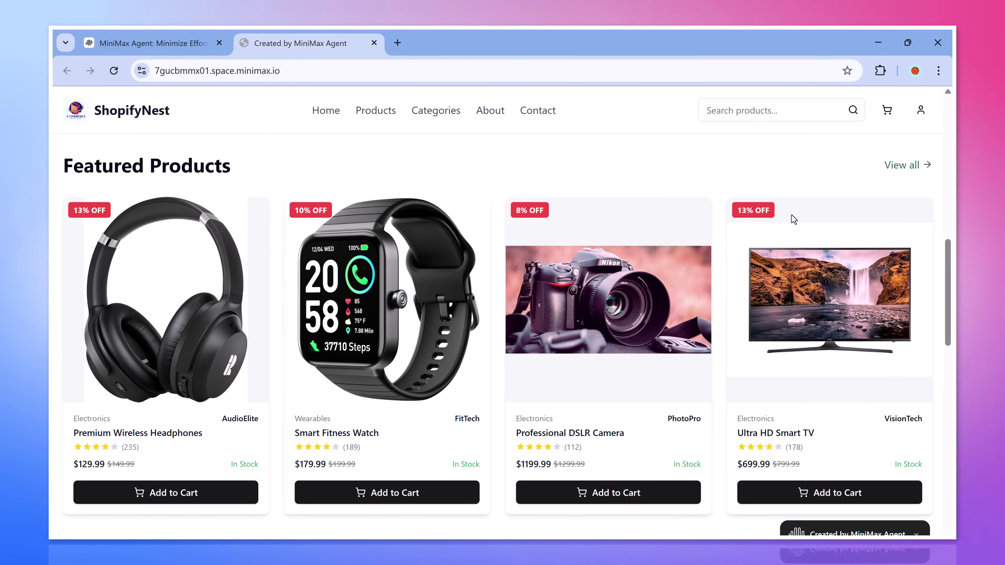
pyautogui.scroll(-16, 791, 215)
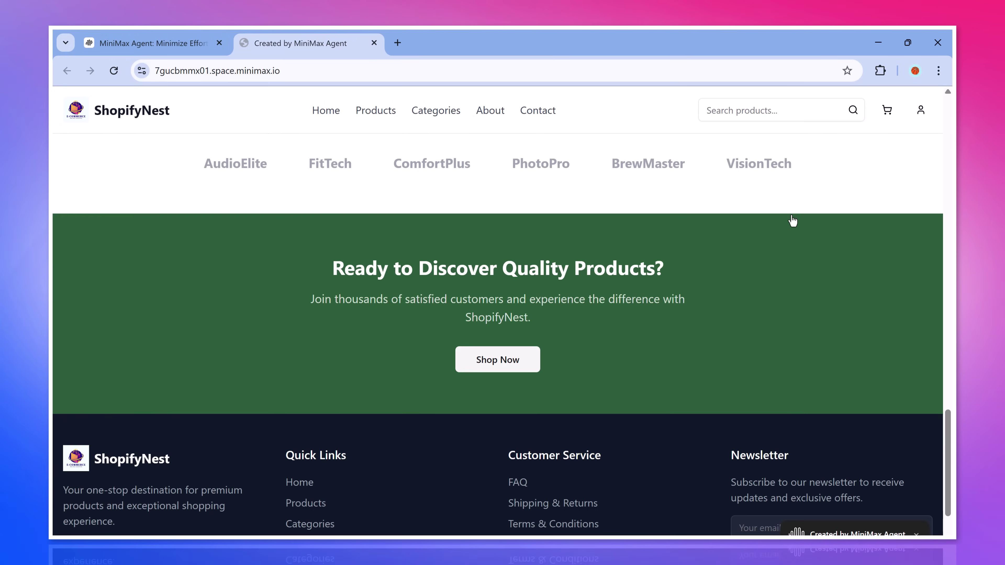
pyautogui.scroll(-2, 791, 215)
pyautogui.scroll(20, 791, 214)
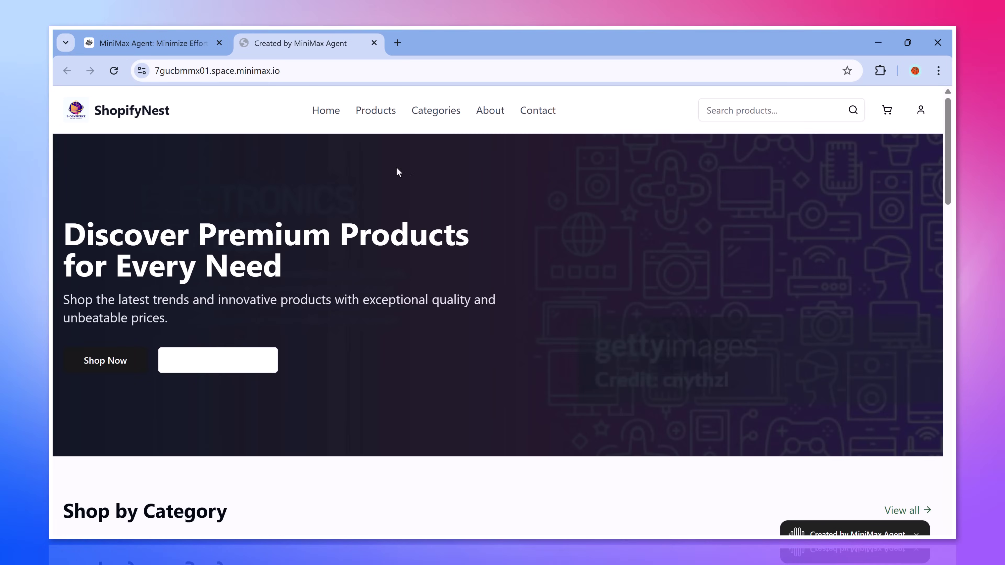
pyautogui.click(375, 112)
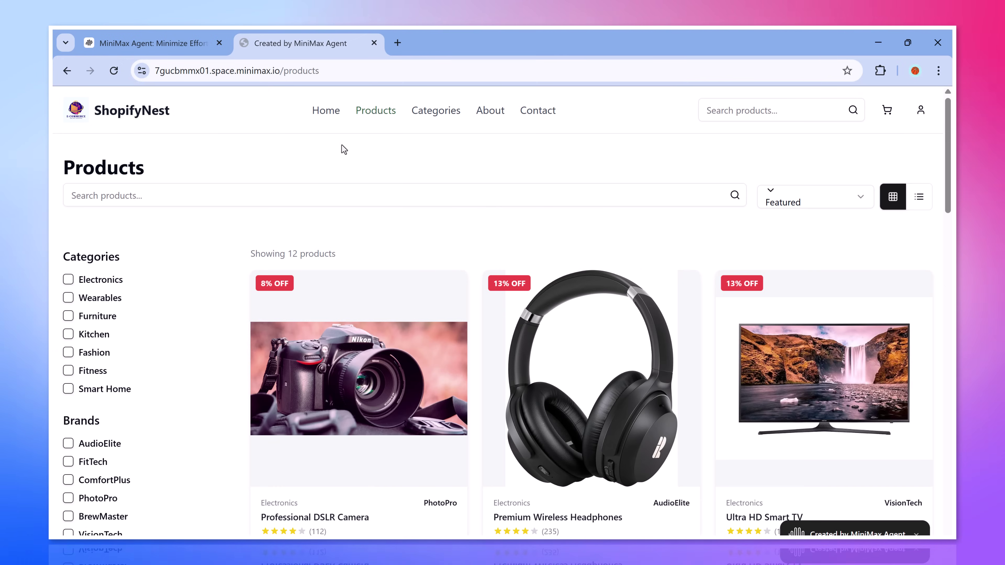
pyautogui.scroll(-10, 182, 339)
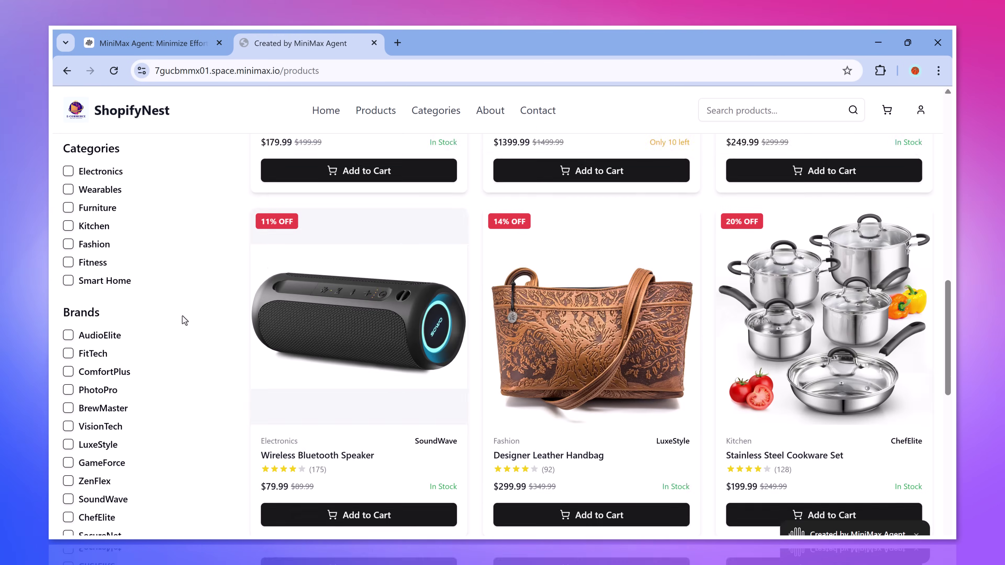
pyautogui.scroll(10, 184, 320)
# Visit the ShopifyNest Categories, About and Contact Us pages
pyautogui.click(437, 113)
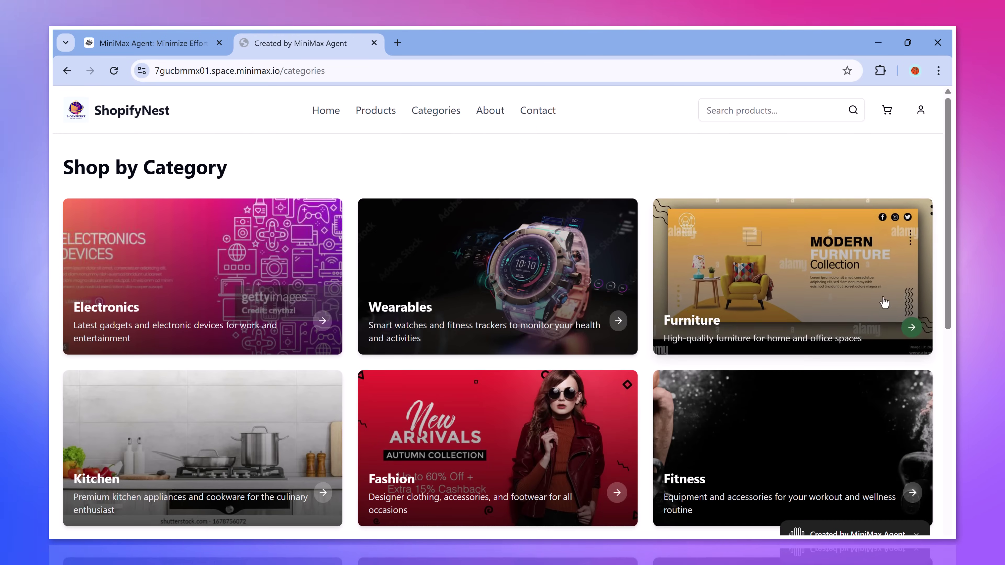
pyautogui.scroll(-10, 884, 303)
pyautogui.scroll(10, 884, 302)
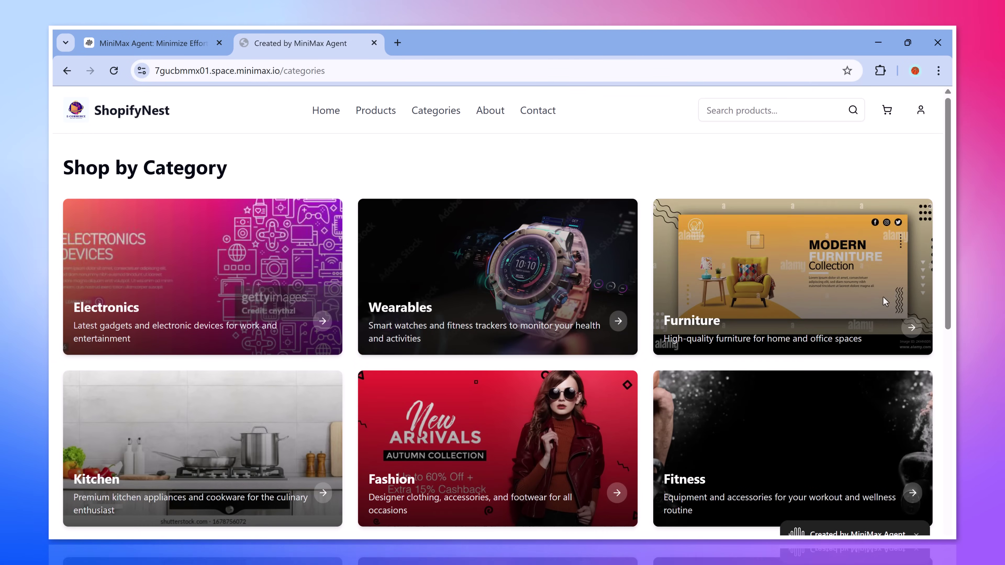
pyautogui.click(482, 112)
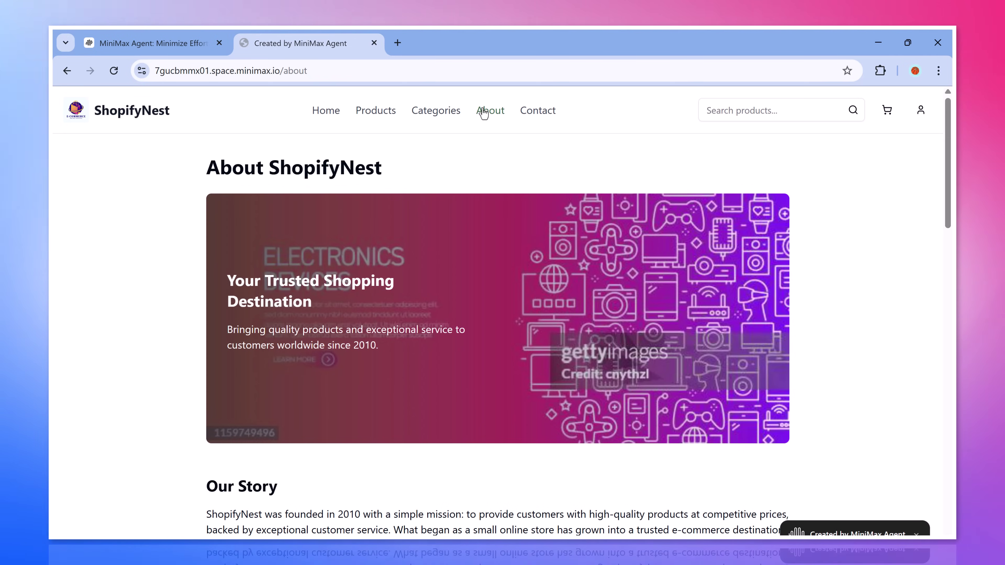
pyautogui.click(540, 110)
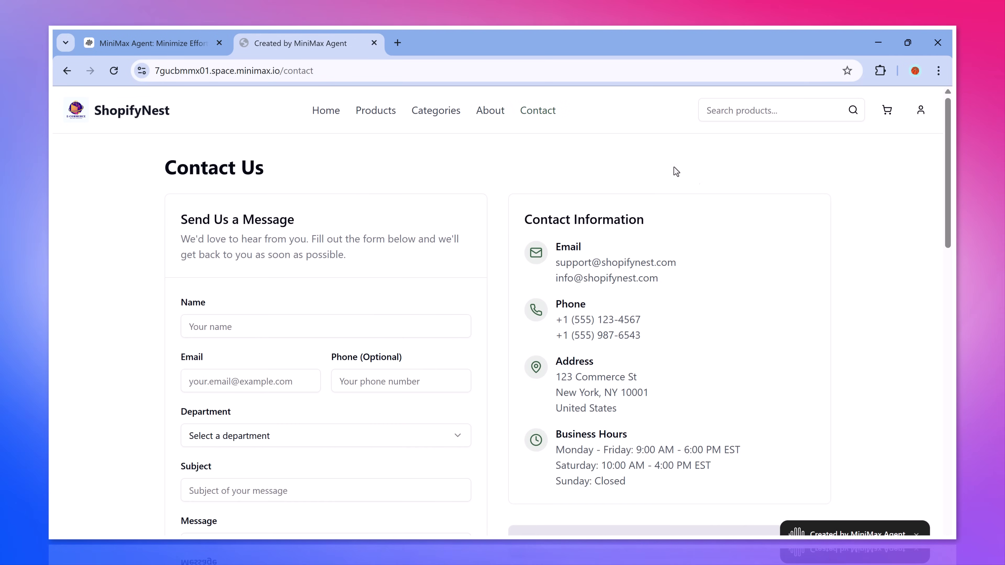
pyautogui.scroll(-10, 779, 277)
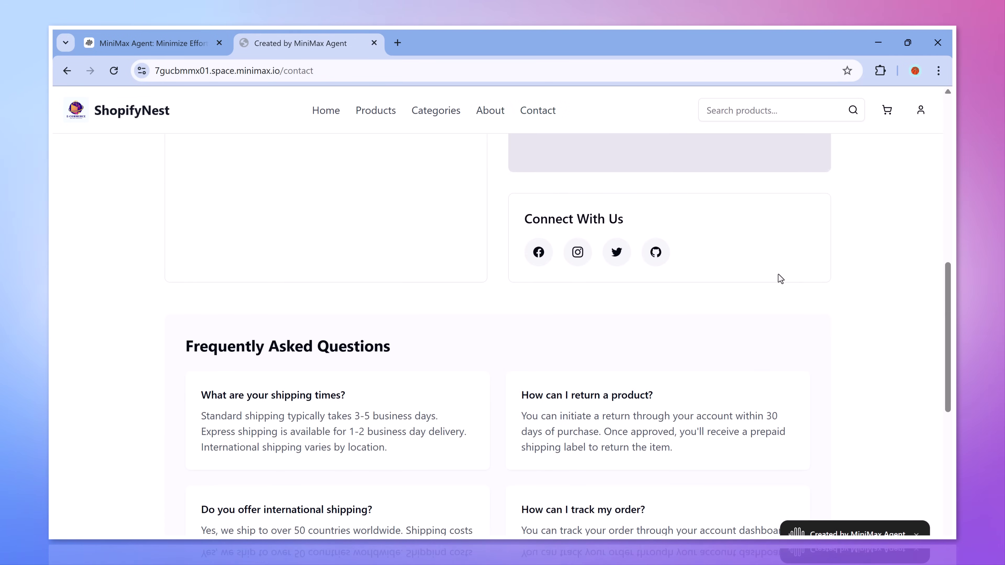
pyautogui.scroll(10, 779, 278)
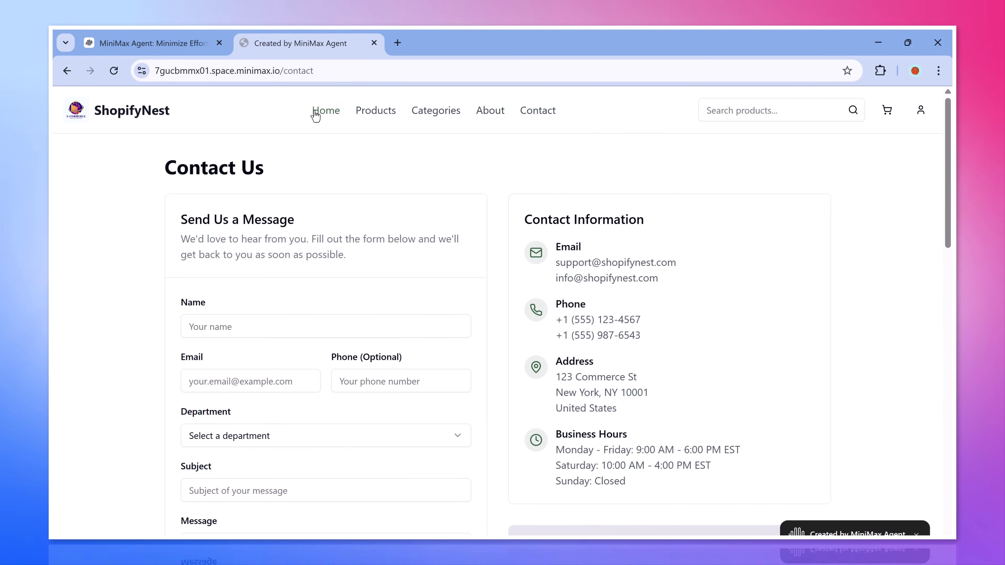
# Return to the ShopifyNest home page and scroll down to the featured products
pyautogui.click(316, 113)
pyautogui.scroll(-10, 729, 242)
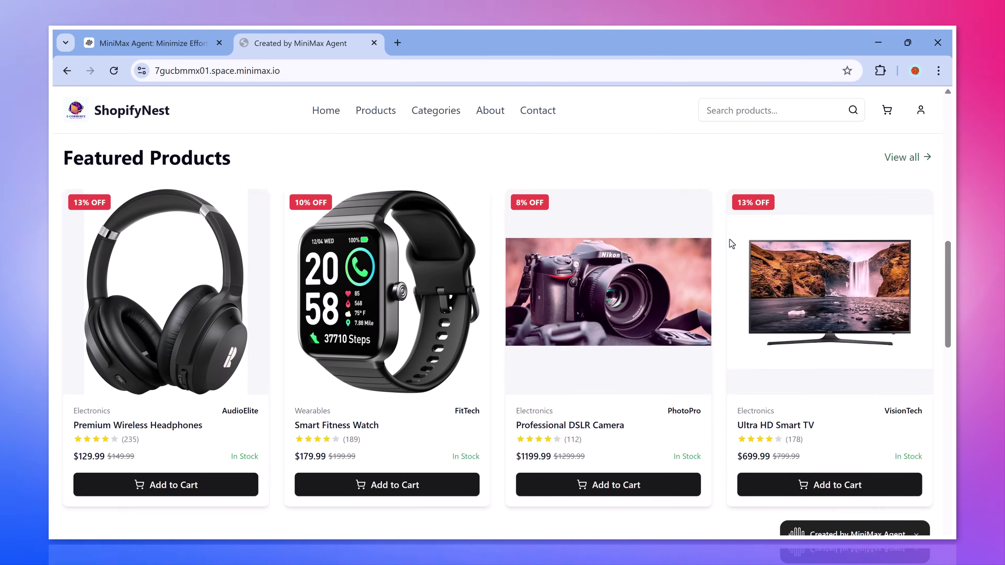
pyautogui.scroll(-5, 729, 242)
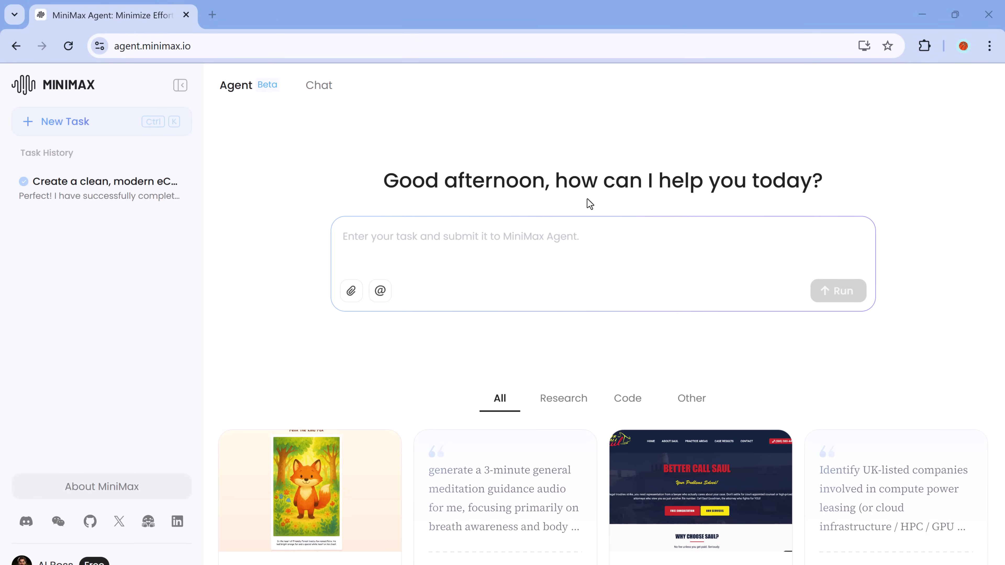
# Scroll through the showcase examples, then filter them to Research tasks
pyautogui.scroll(-5, 891, 218)
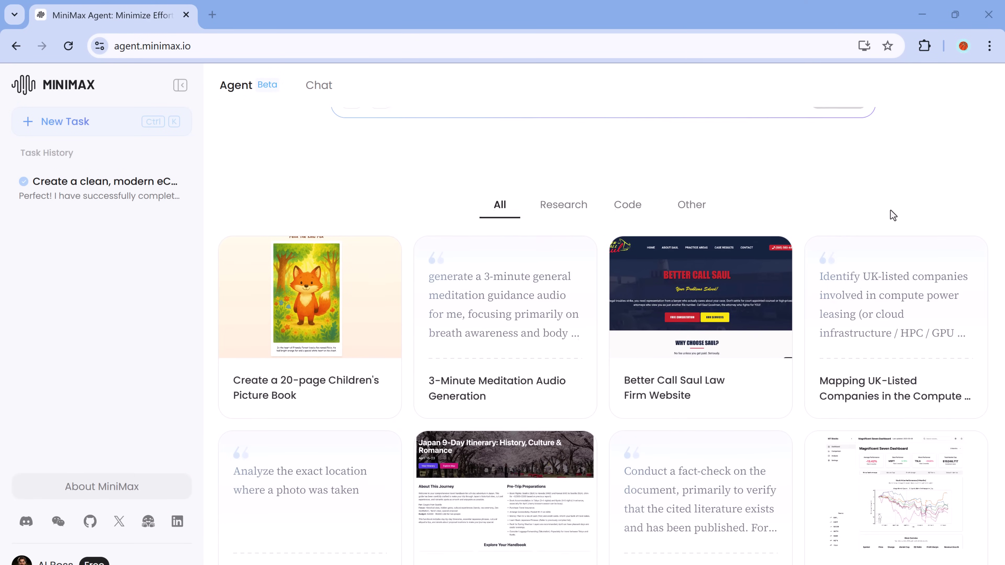
pyautogui.scroll(-5, 890, 210)
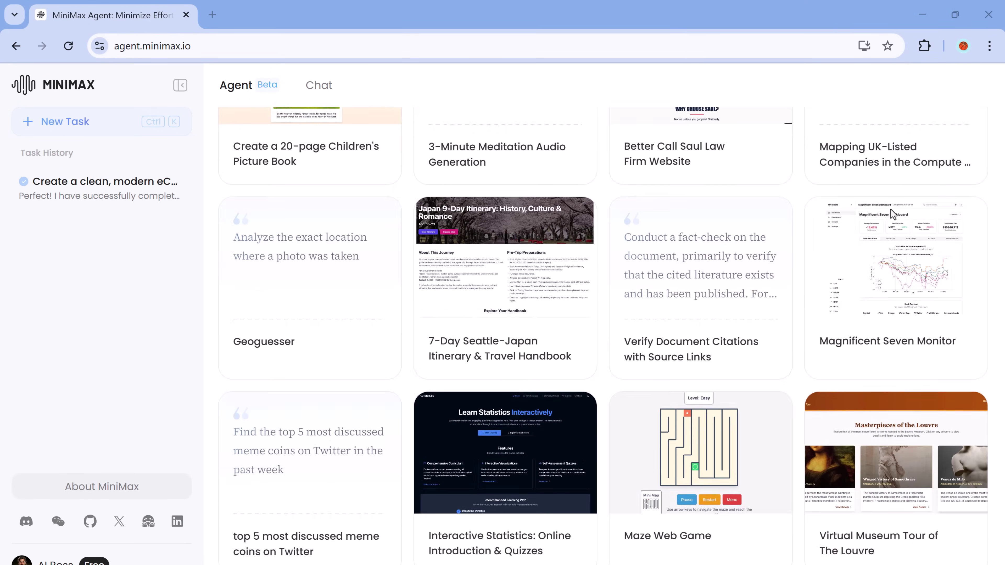
pyautogui.scroll(-5, 890, 208)
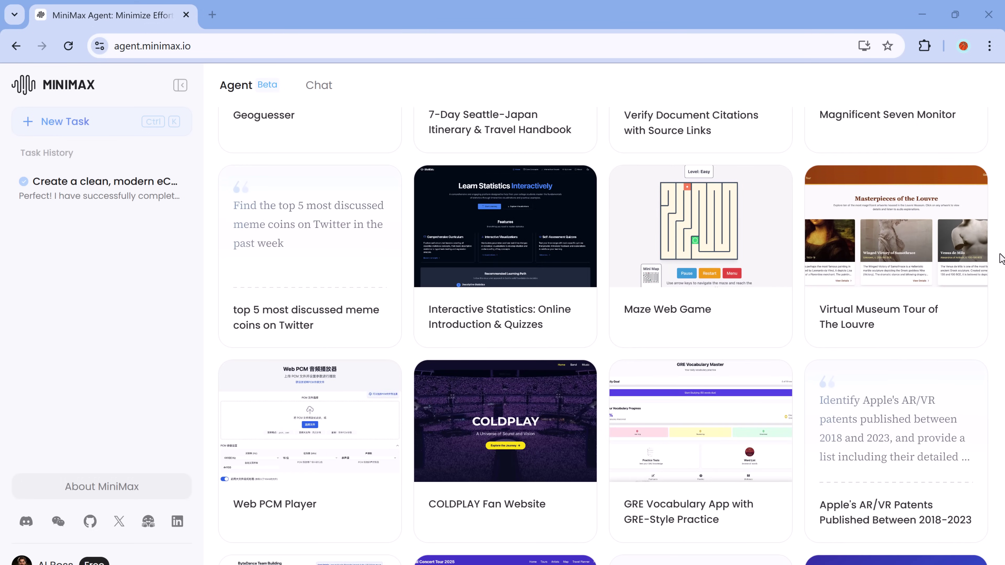
pyautogui.scroll(-2, 1001, 259)
pyautogui.scroll(-5, 1002, 259)
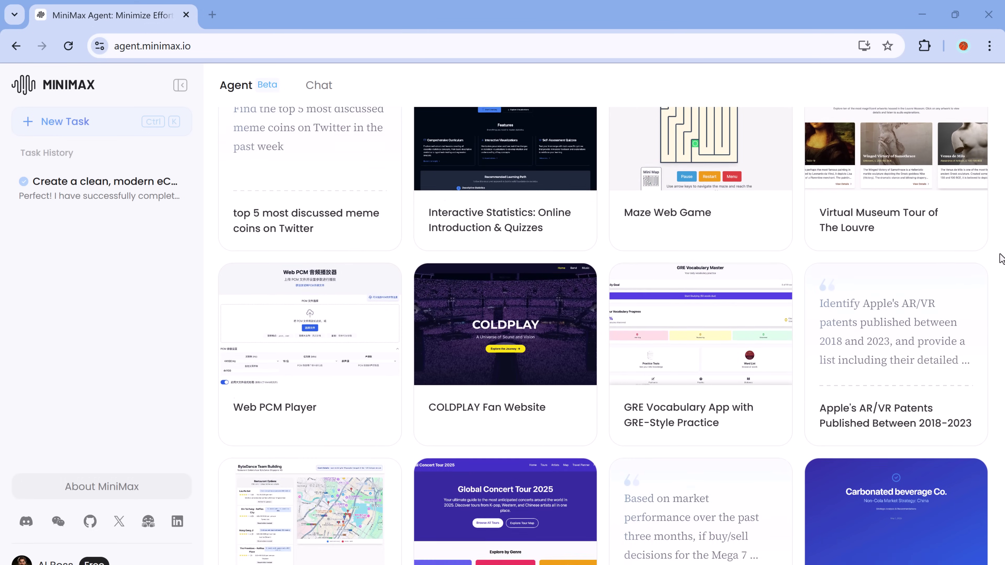
pyautogui.scroll(-4, 1001, 260)
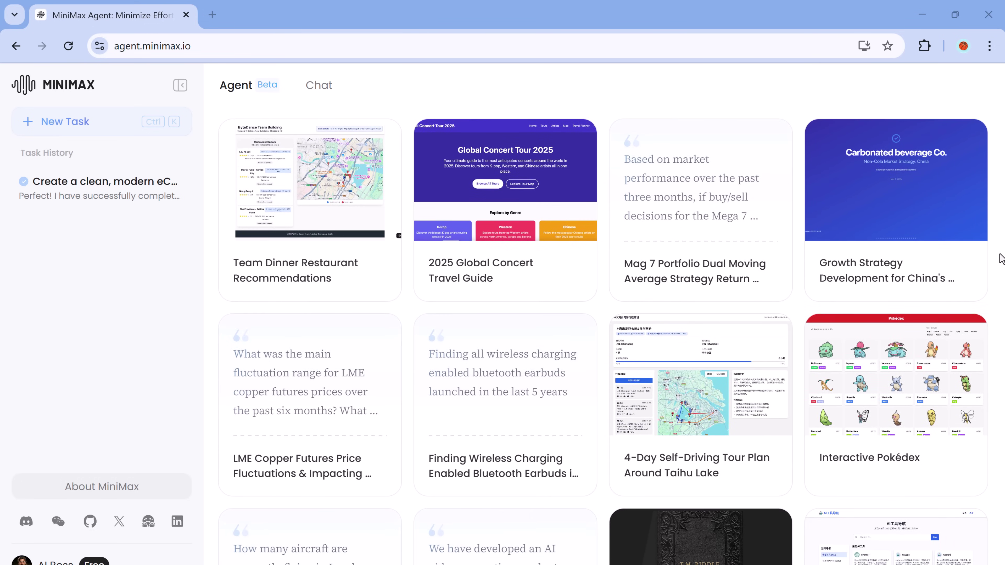
pyautogui.scroll(-10, 1002, 259)
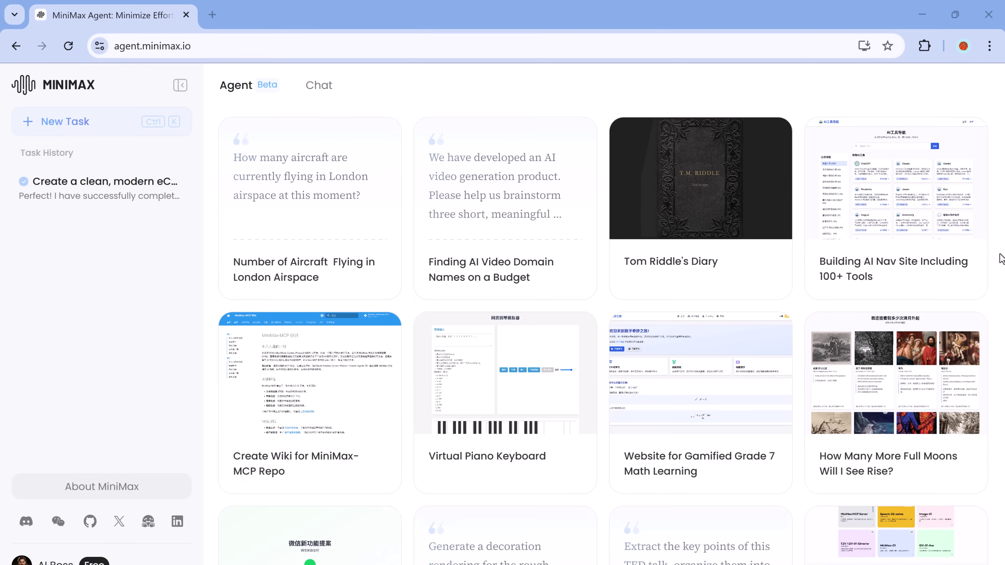
pyautogui.scroll(-10, 1002, 260)
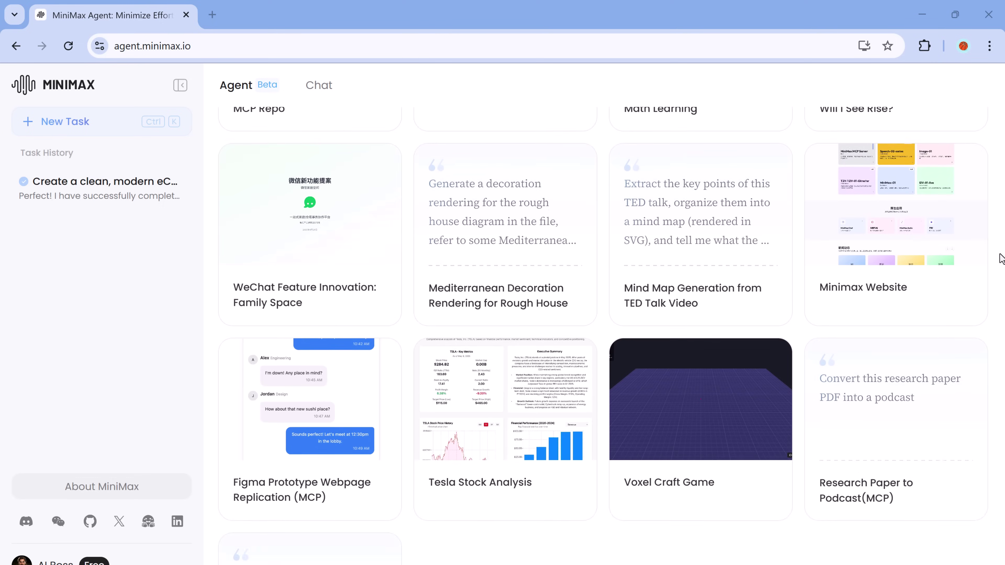
pyautogui.scroll(15, 1001, 260)
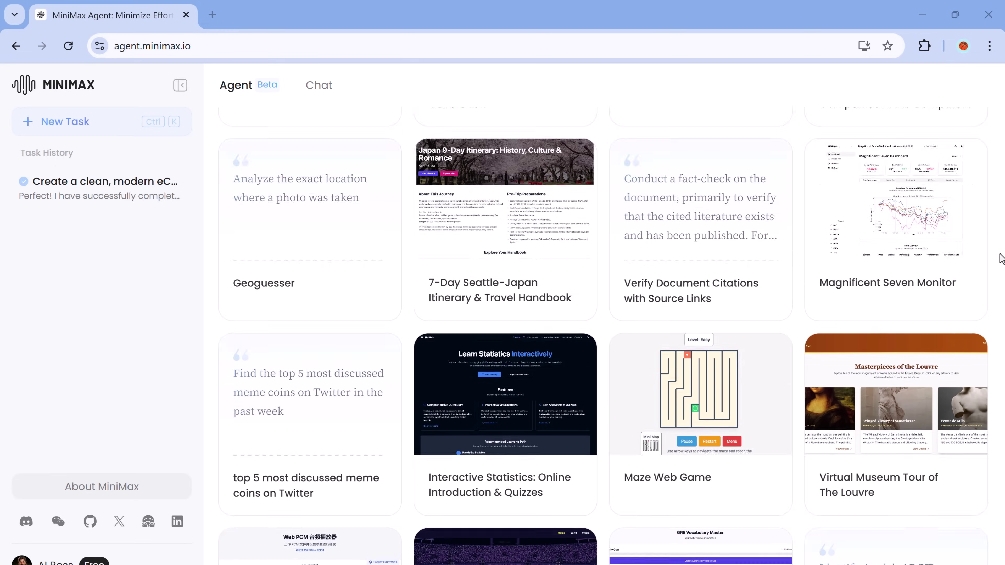
pyautogui.click(567, 188)
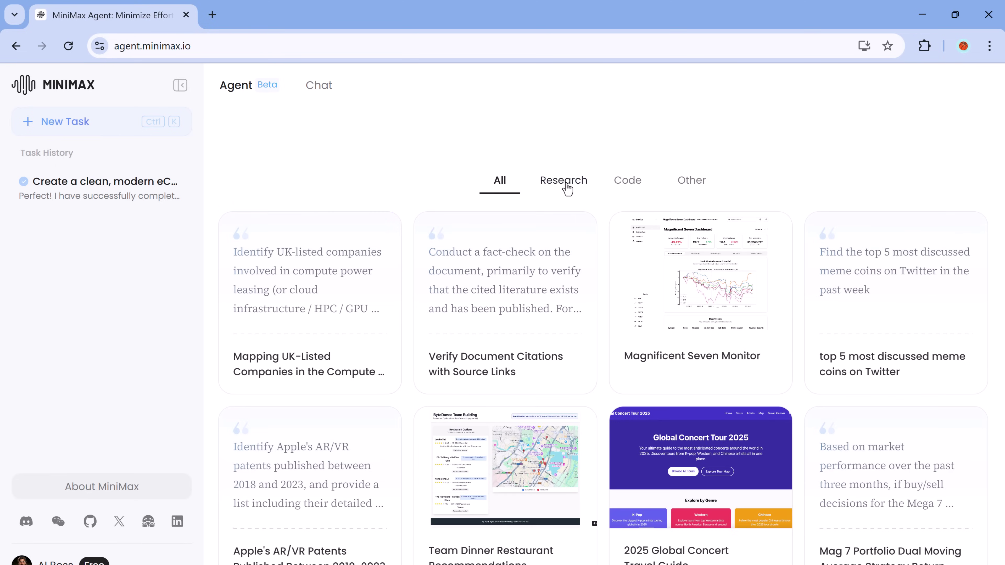
# Show only the Code example tasks and scroll through them
pyautogui.click(625, 187)
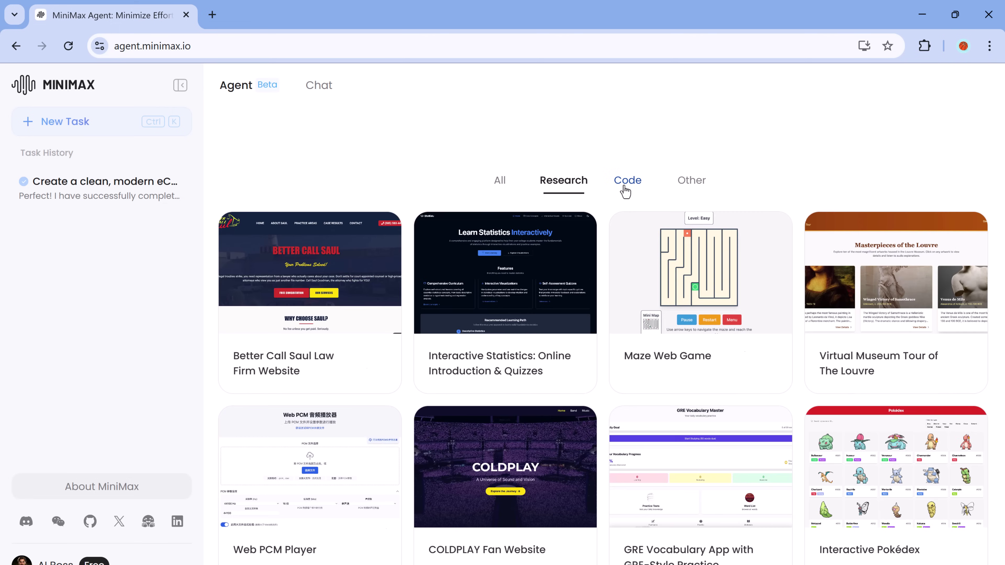
pyautogui.moveTo(345, 361)
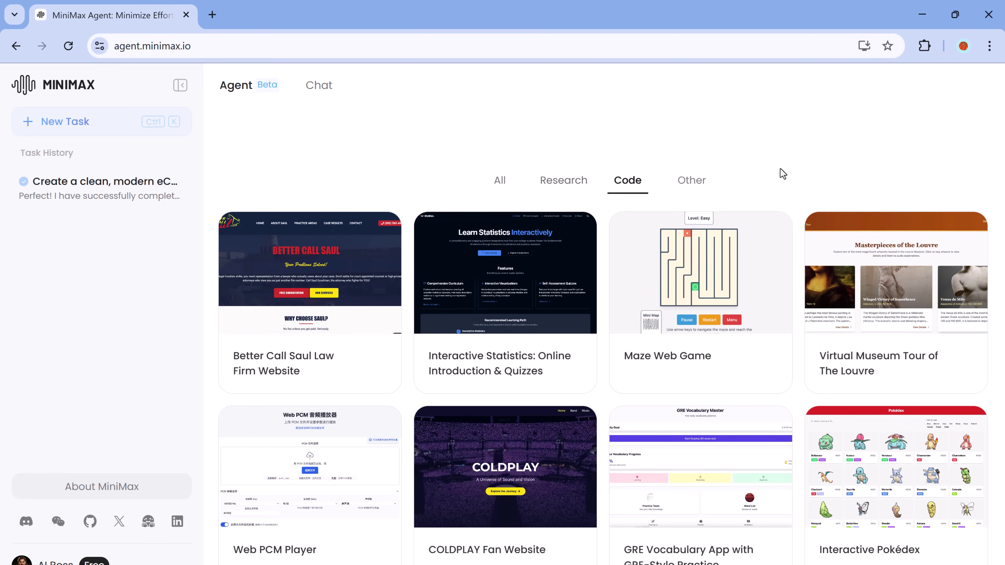
pyautogui.scroll(-7, 1001, 320)
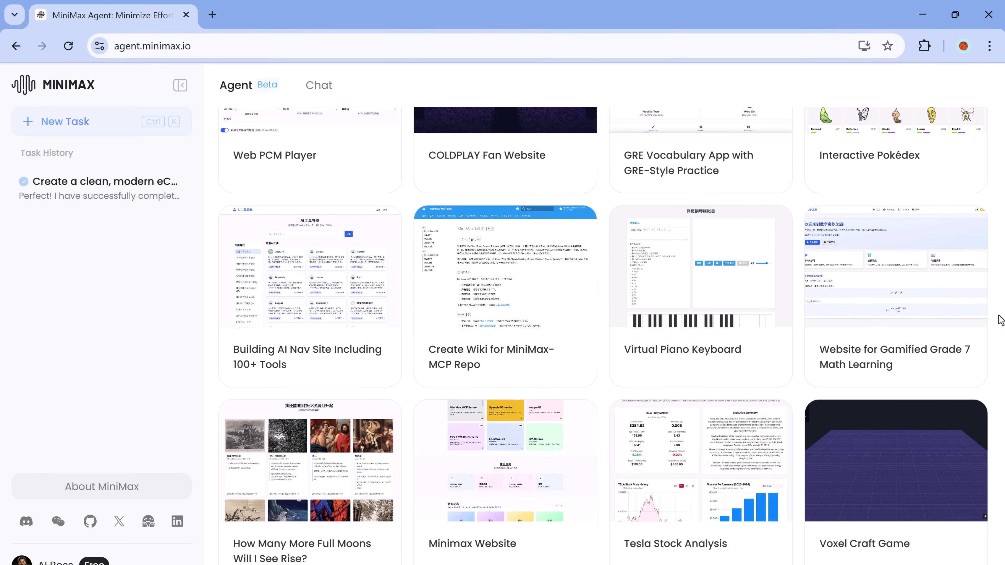
pyautogui.scroll(10, 1000, 320)
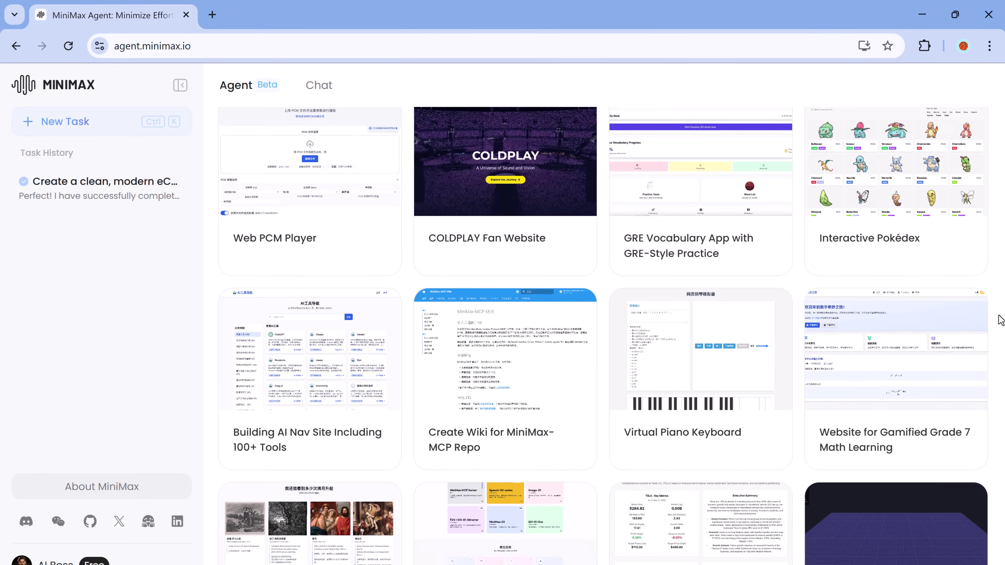
pyautogui.scroll(-2, 721, 328)
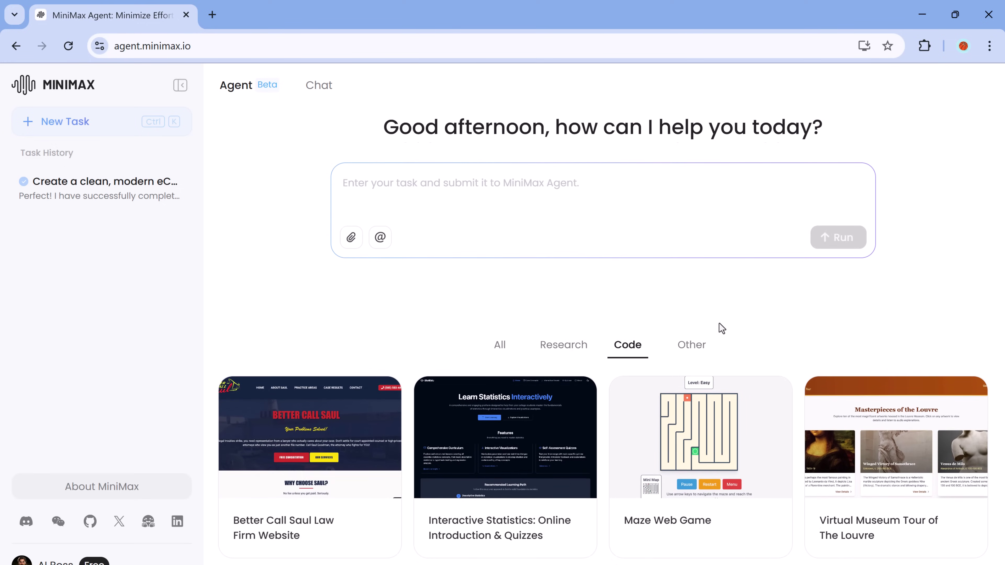
# View the Other examples, then switch back to All and return to the empty task box
pyautogui.click(689, 327)
pyautogui.scroll(-3, 845, 273)
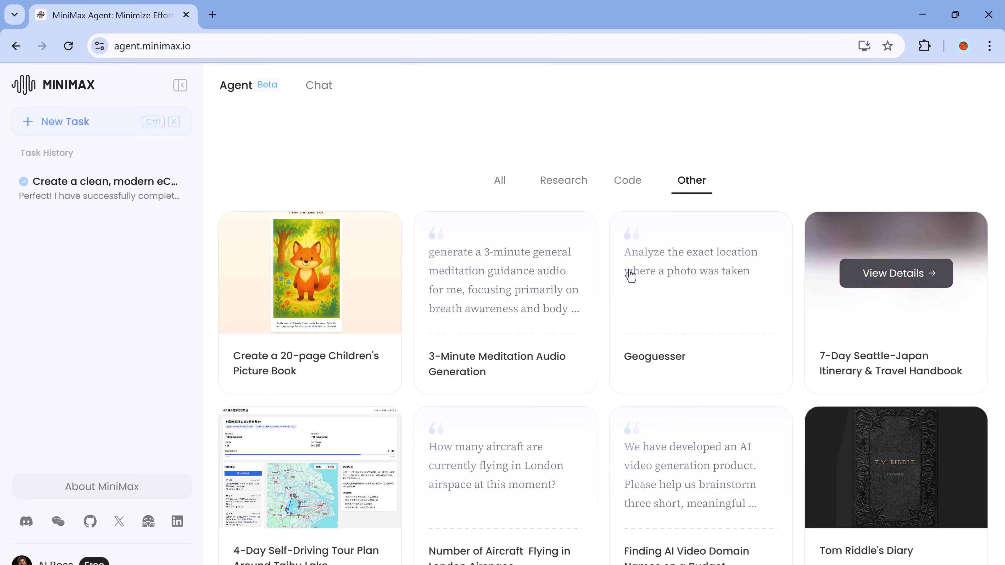
pyautogui.scroll(1, 651, 260)
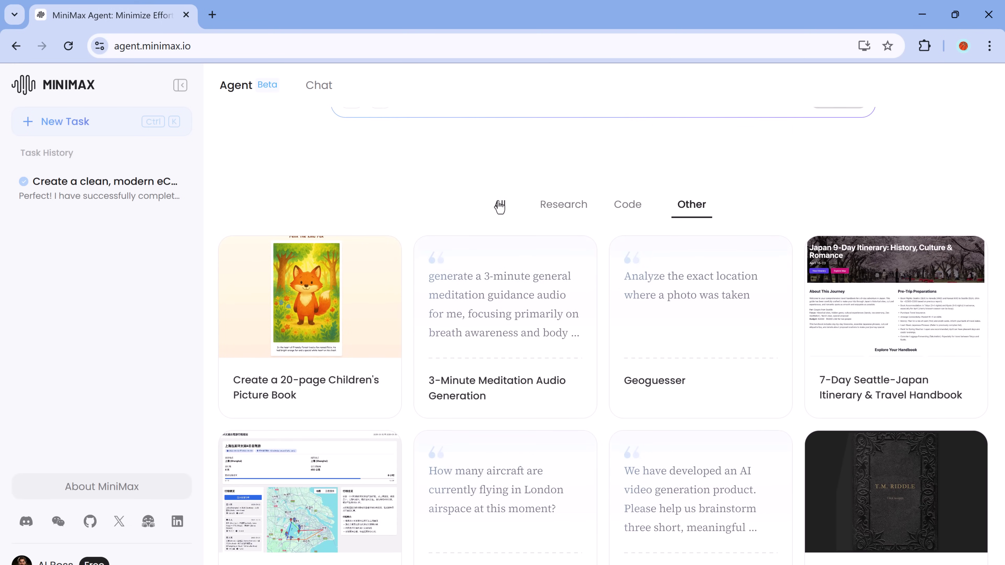
pyautogui.click(499, 204)
pyautogui.scroll(5, 499, 204)
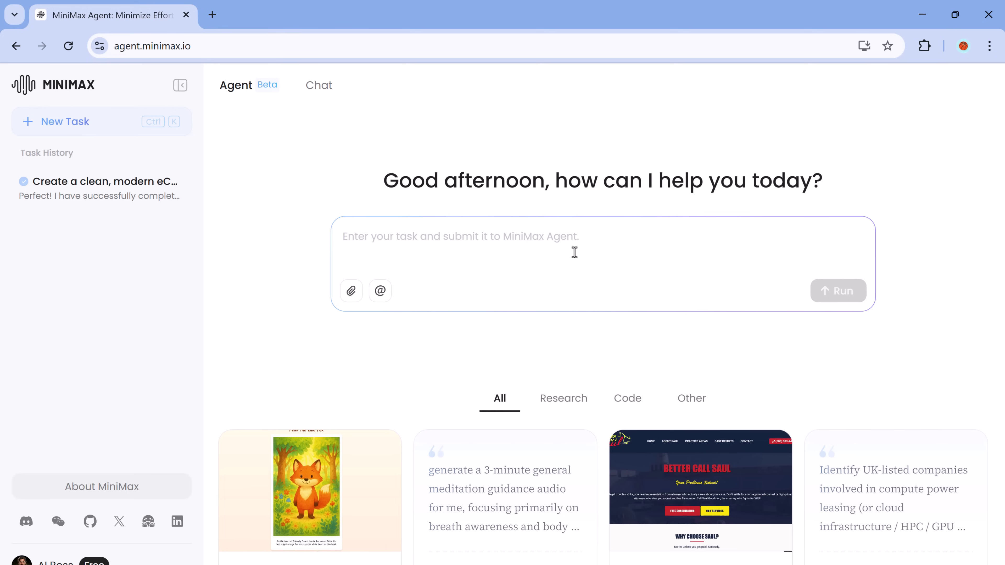
# Paste the ShopifyNest eCommerce request (categories, cart, checkout, login) and run it
pyautogui.hotkey('ctrl', 'v')
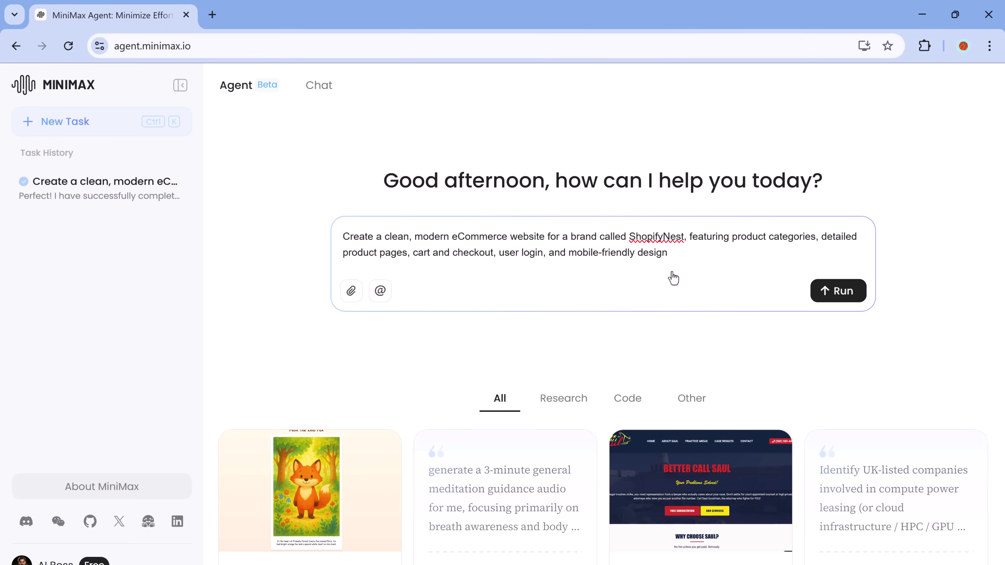
pyautogui.click(839, 301)
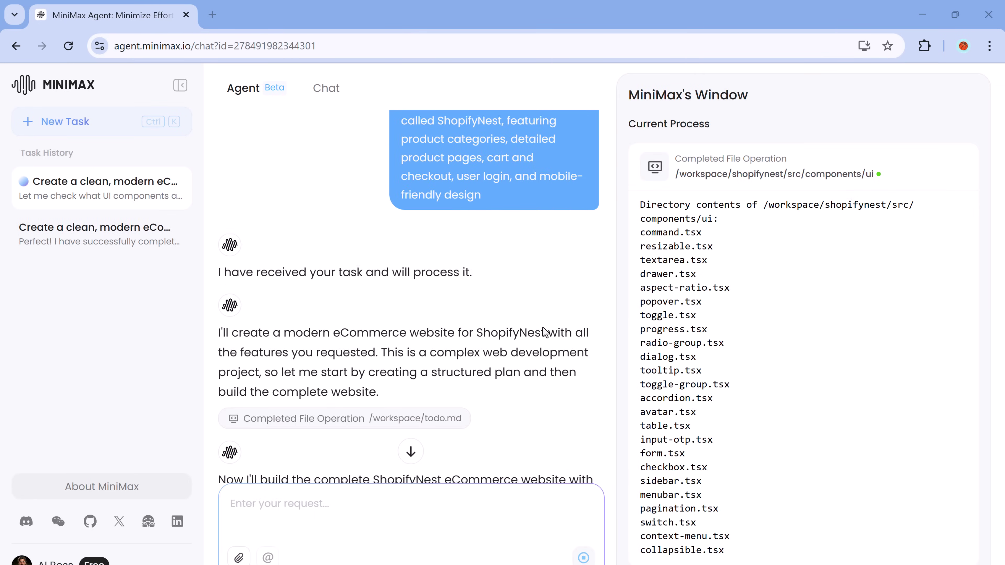
# Scroll to the completion message and open the deployed ShopifyNest site in a new tab
pyautogui.scroll(-10, 540, 330)
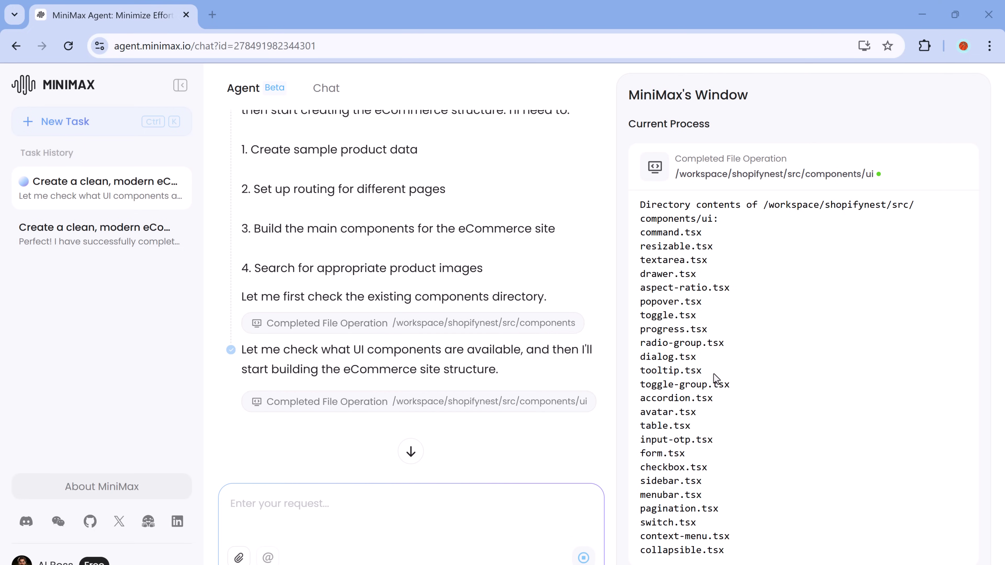
pyautogui.scroll(-4, 657, 384)
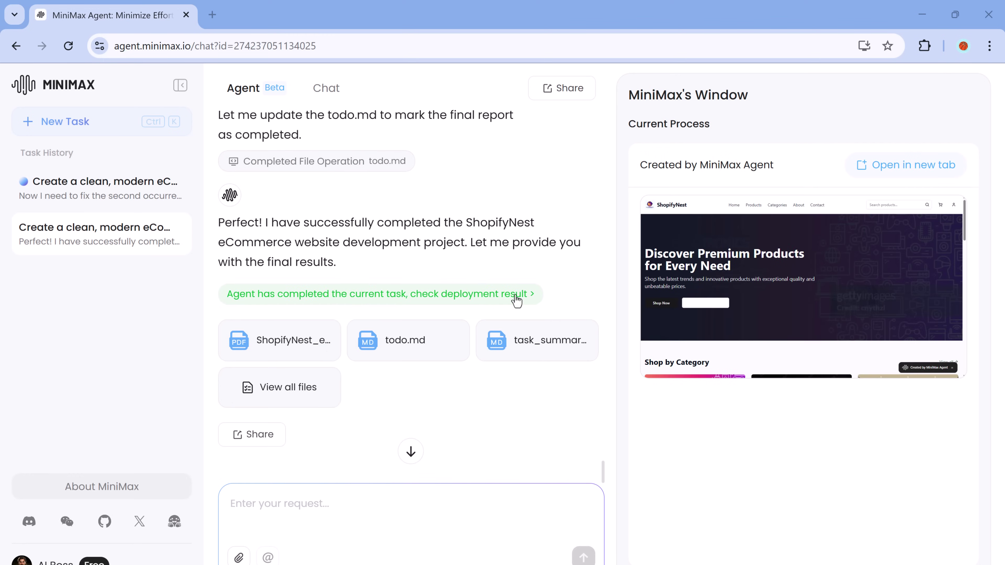
pyautogui.scroll(-3, 770, 338)
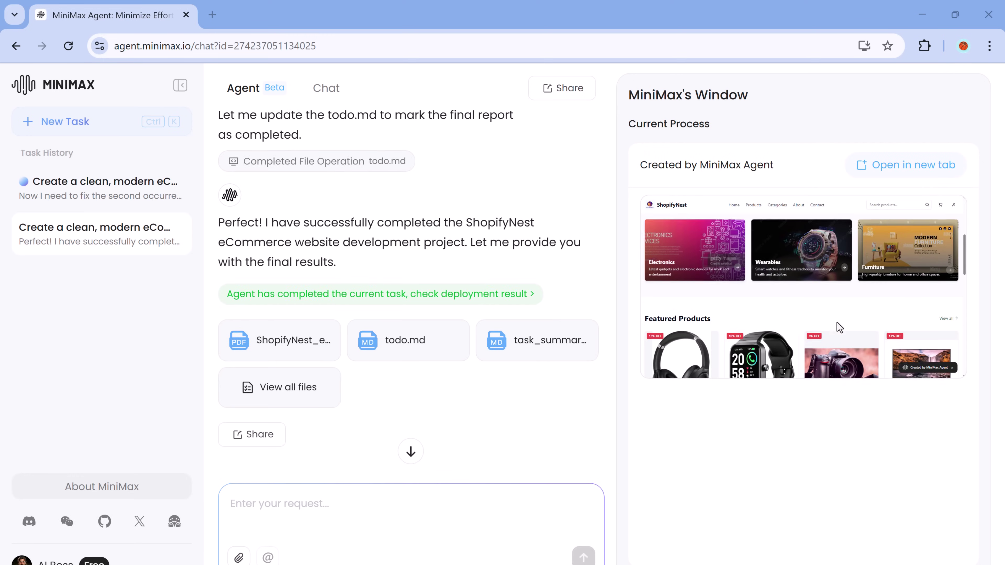
pyautogui.click(914, 170)
pyautogui.scroll(-4, 826, 211)
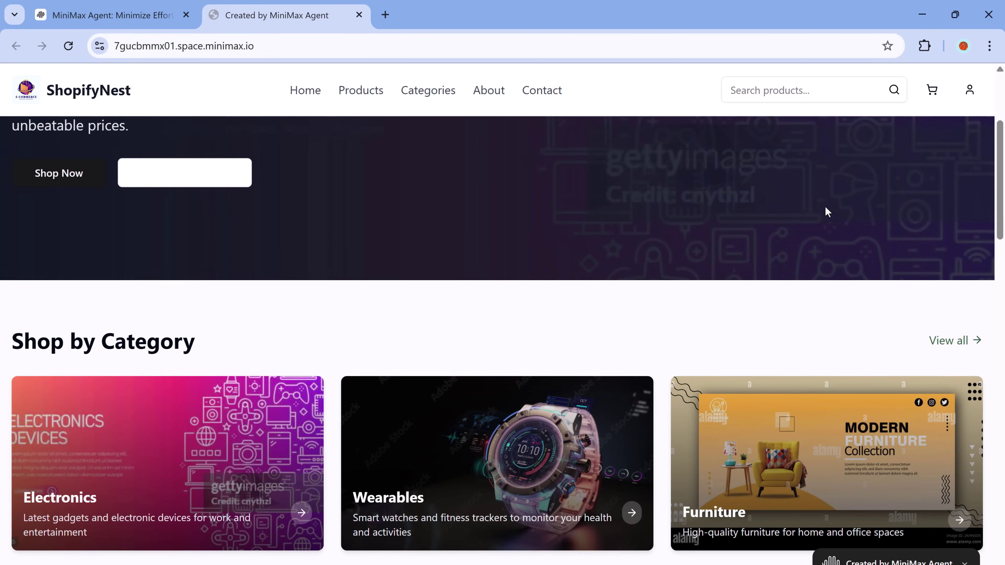
pyautogui.scroll(-7, 825, 208)
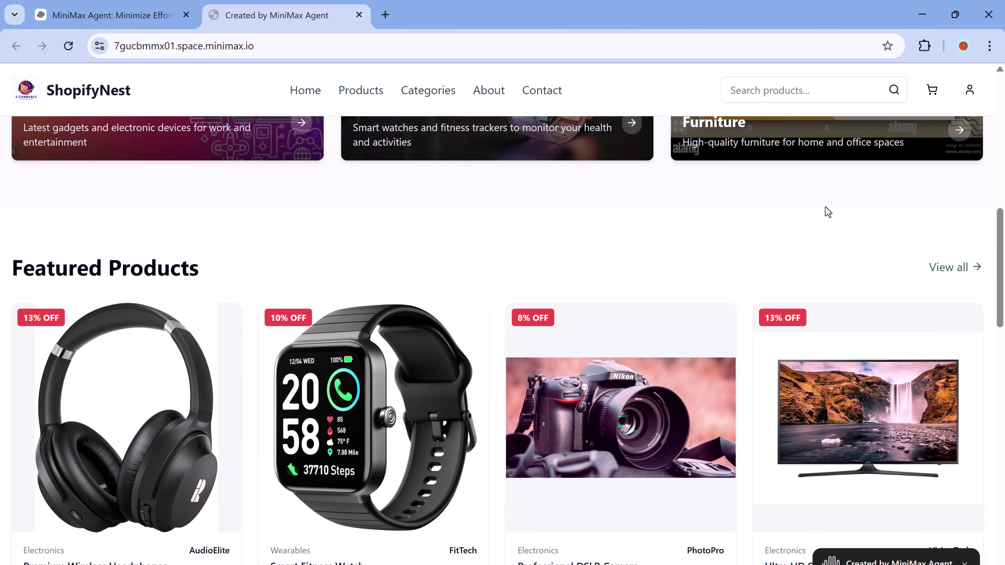
pyautogui.scroll(-10, 828, 211)
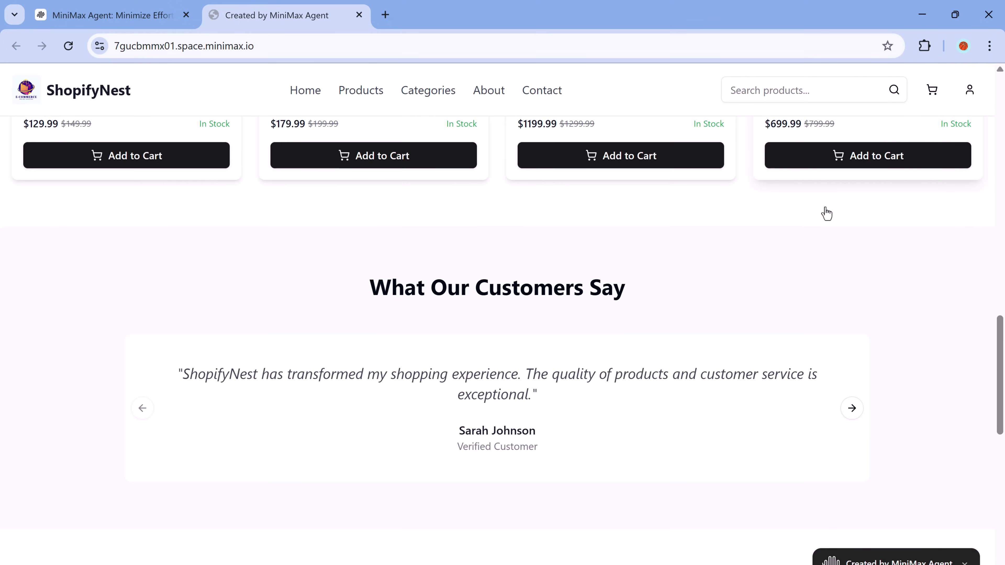
pyautogui.scroll(-9, 827, 210)
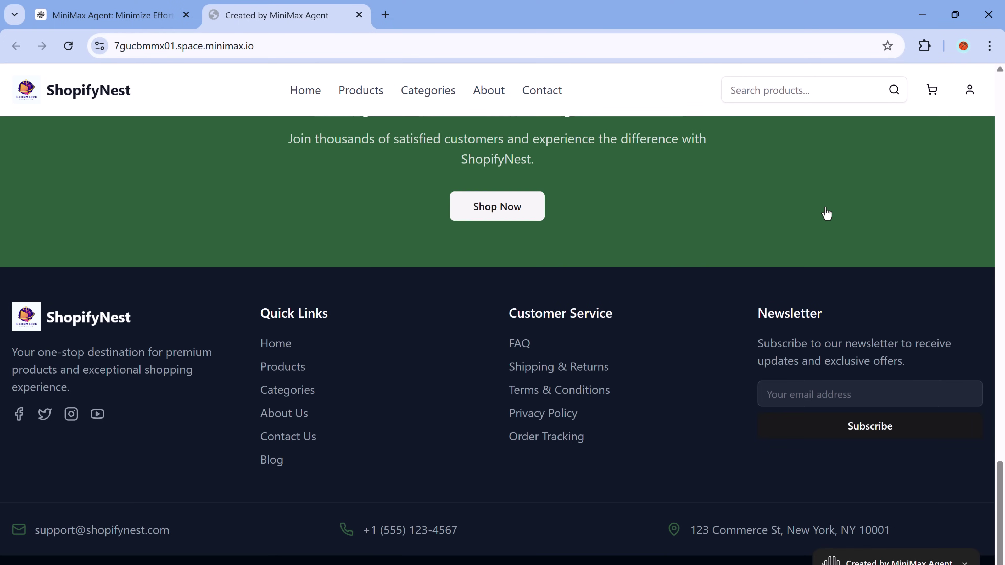
pyautogui.scroll(14, 826, 207)
pyautogui.scroll(8, 826, 206)
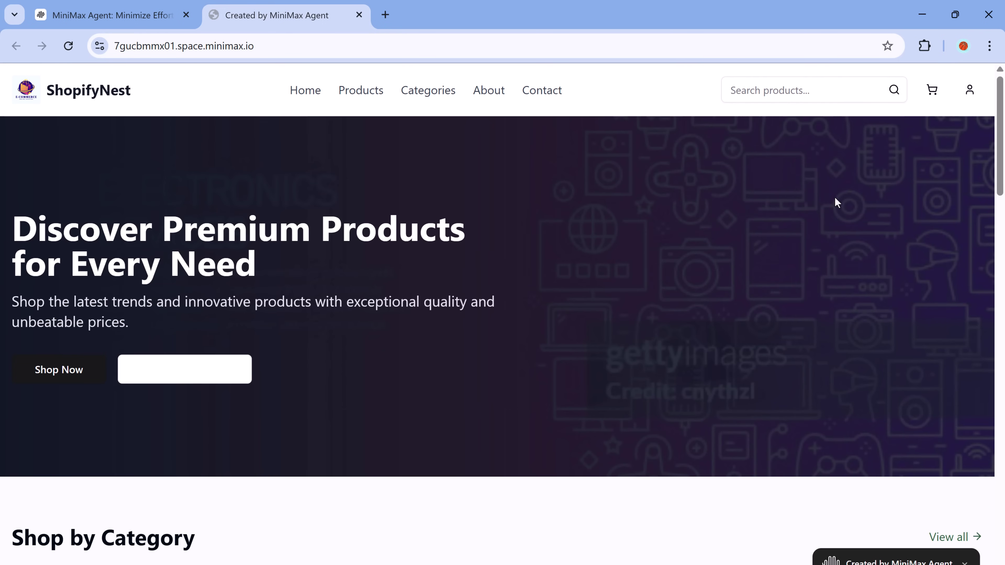
pyautogui.scroll(-7, 825, 206)
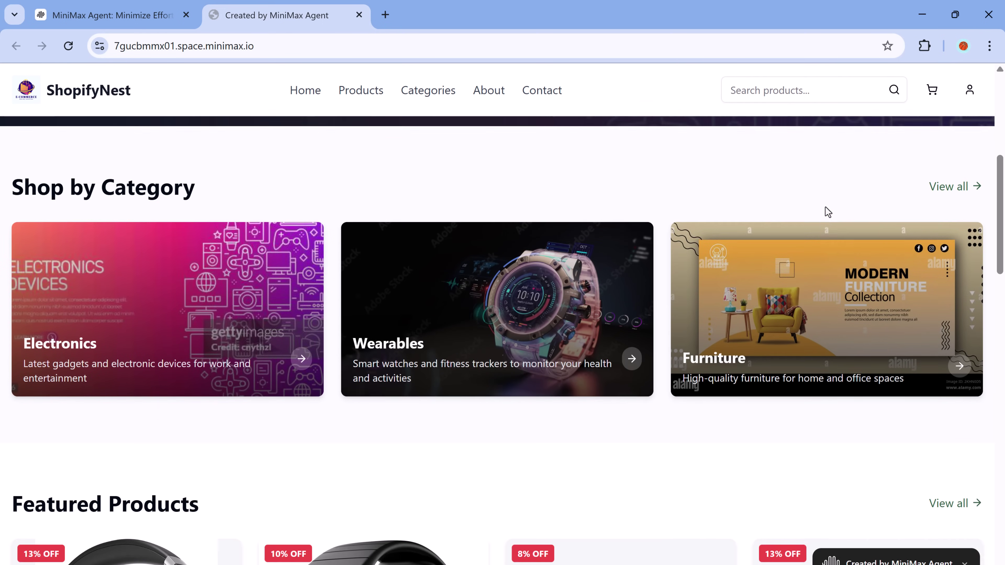
pyautogui.scroll(-5, 825, 207)
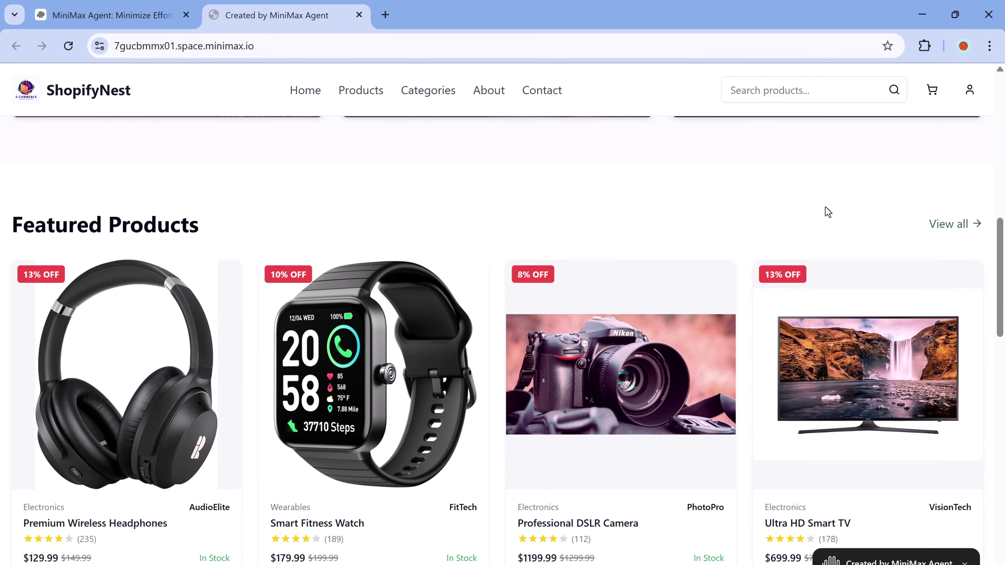
pyautogui.scroll(-8, 827, 210)
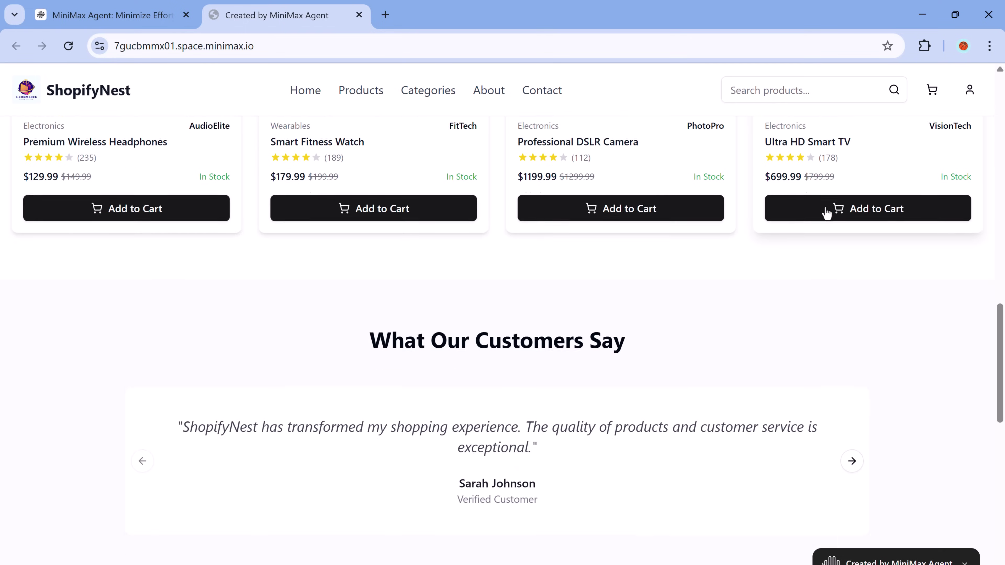
pyautogui.scroll(-10, 827, 213)
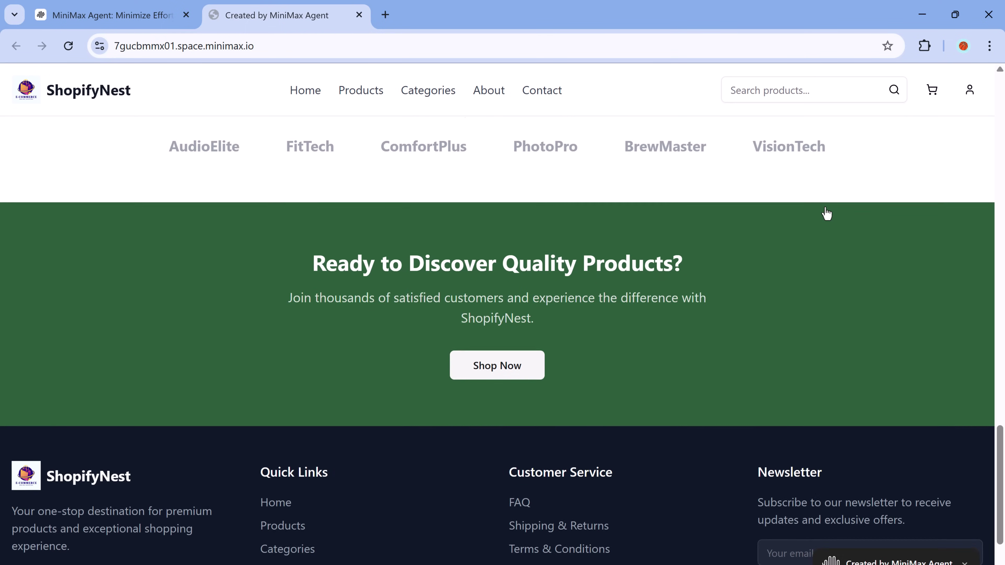
pyautogui.scroll(-4, 827, 214)
pyautogui.scroll(20, 831, 213)
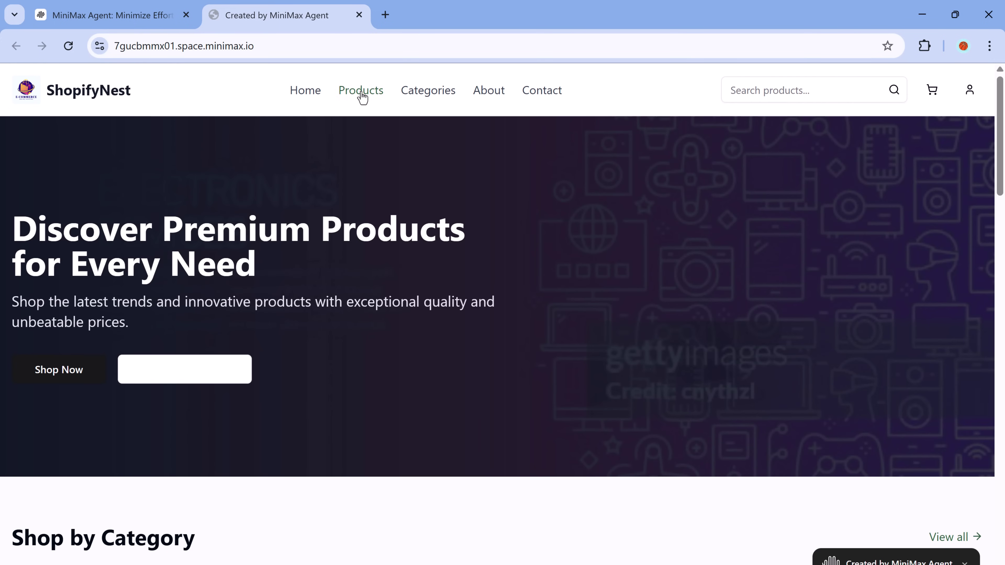
# Open the ShopifyNest Products page and scroll through the listing
pyautogui.click(362, 96)
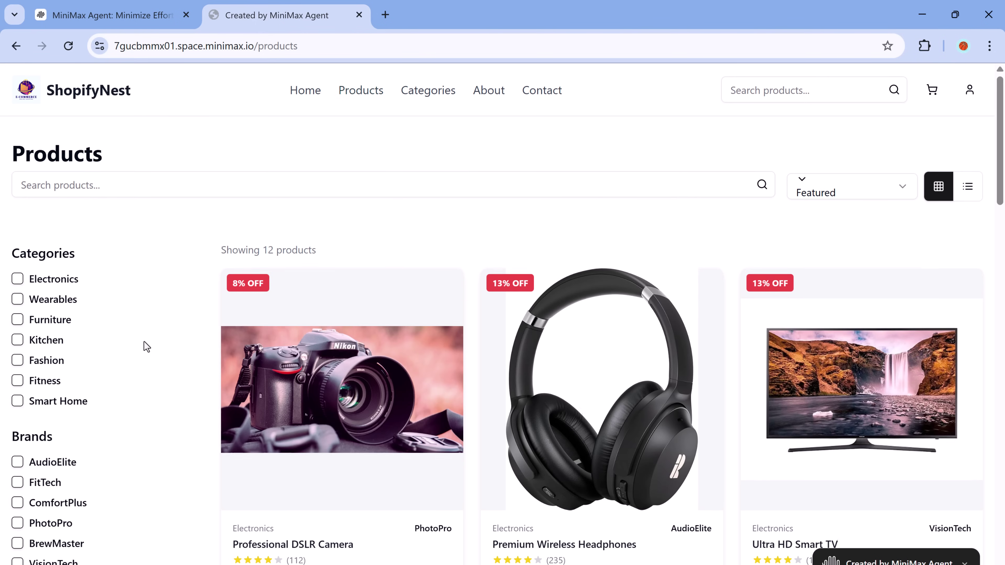
pyautogui.scroll(-10, 146, 344)
pyautogui.scroll(-8, 146, 345)
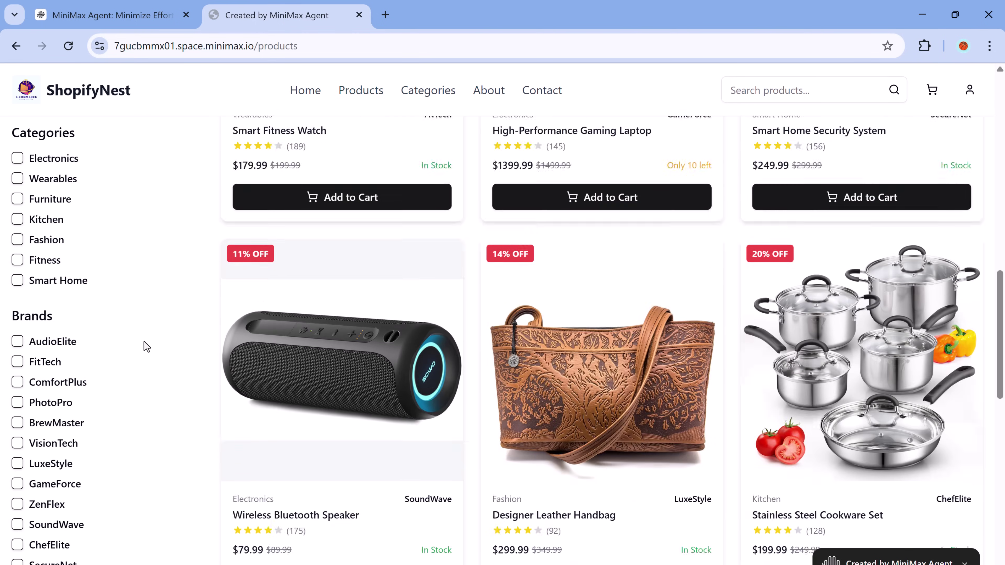
pyautogui.scroll(17, 147, 344)
pyautogui.scroll(2, 383, 130)
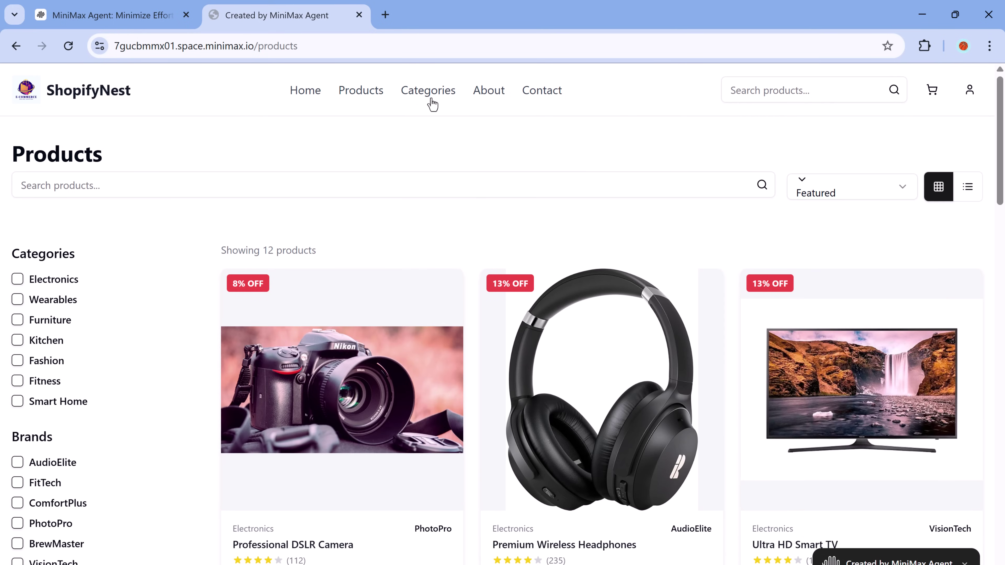
pyautogui.scroll(-16, 146, 344)
pyautogui.scroll(18, 146, 344)
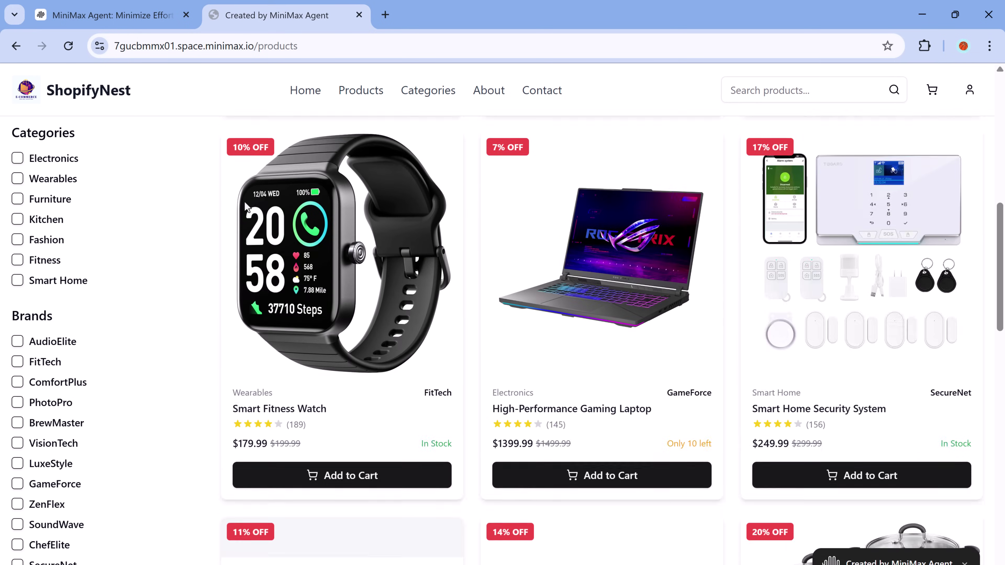
# Open the Shop by Category page and look over its category cards
pyautogui.click(433, 98)
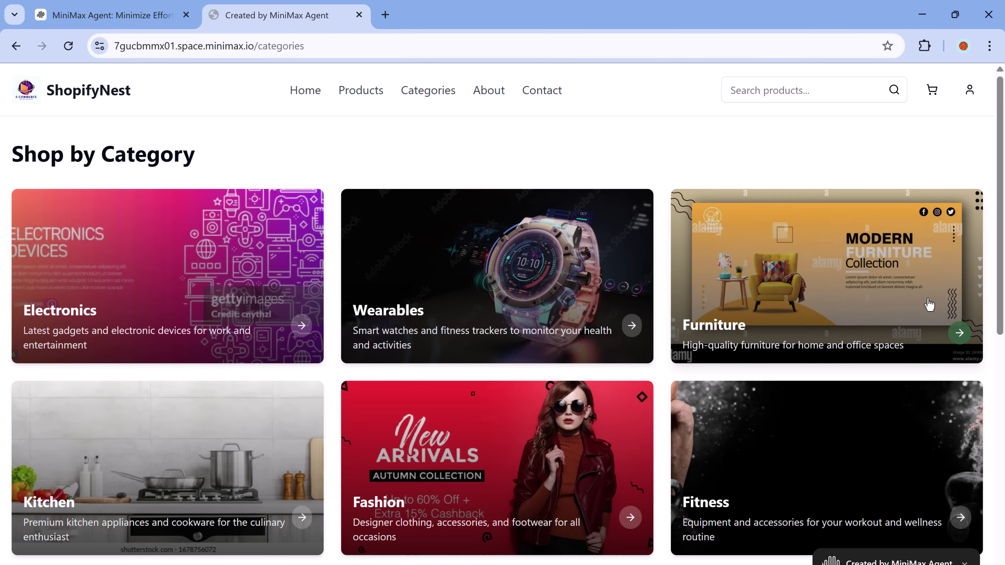
pyautogui.scroll(-8, 928, 305)
pyautogui.scroll(-4, 928, 299)
pyautogui.scroll(12, 928, 299)
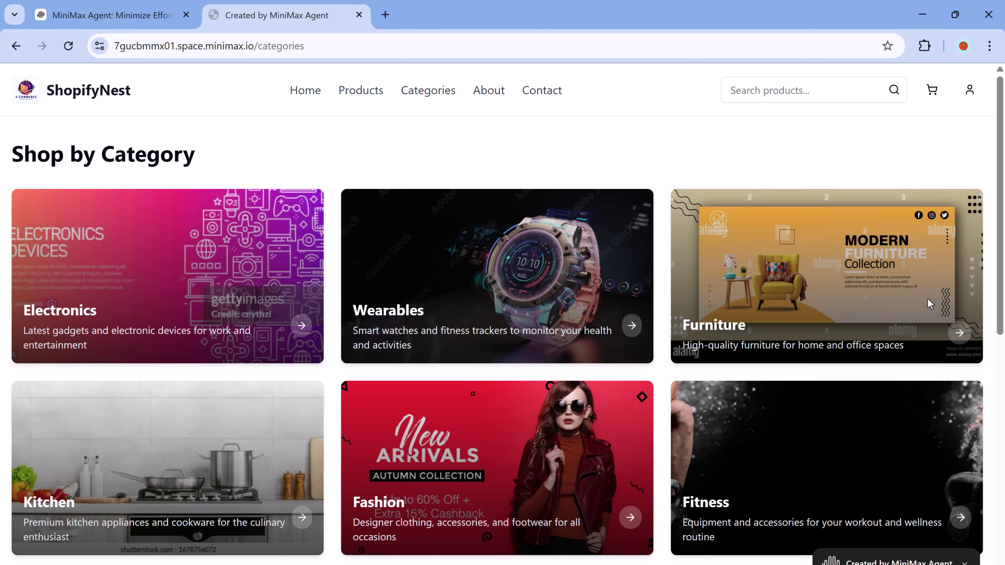
# Visit the ShopifyNest About page, then the Contact Us page
pyautogui.click(480, 93)
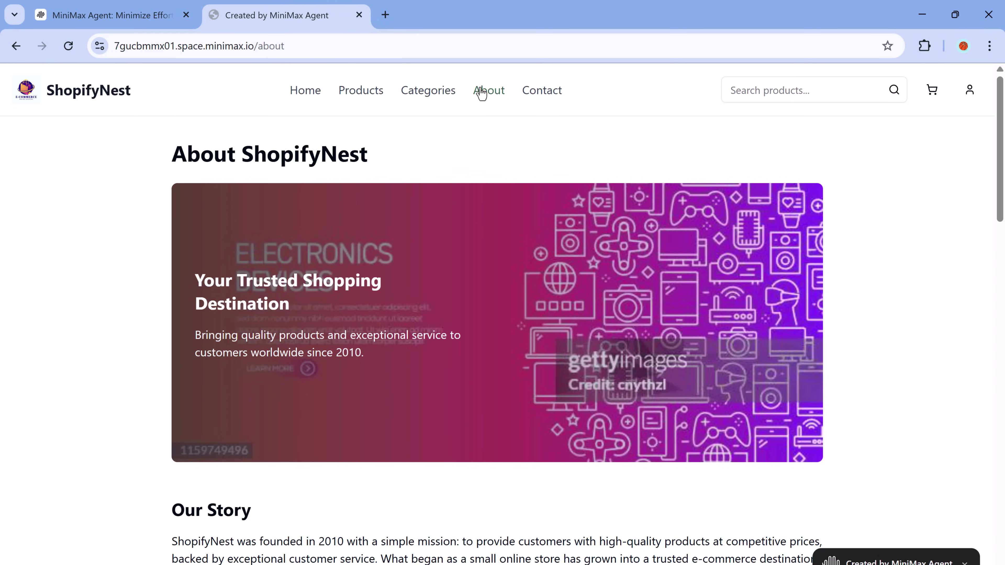
pyautogui.click(550, 93)
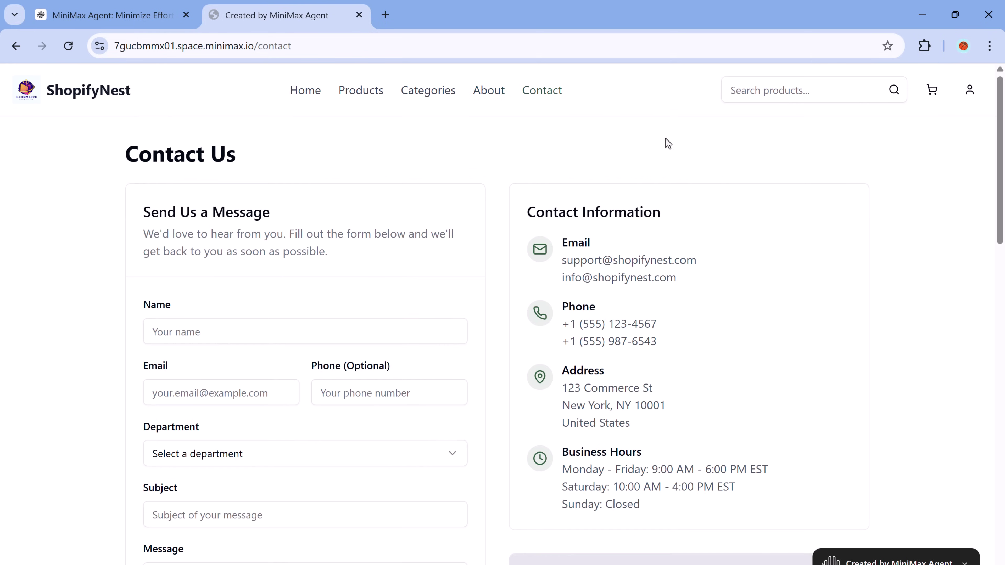
pyautogui.scroll(-10, 812, 278)
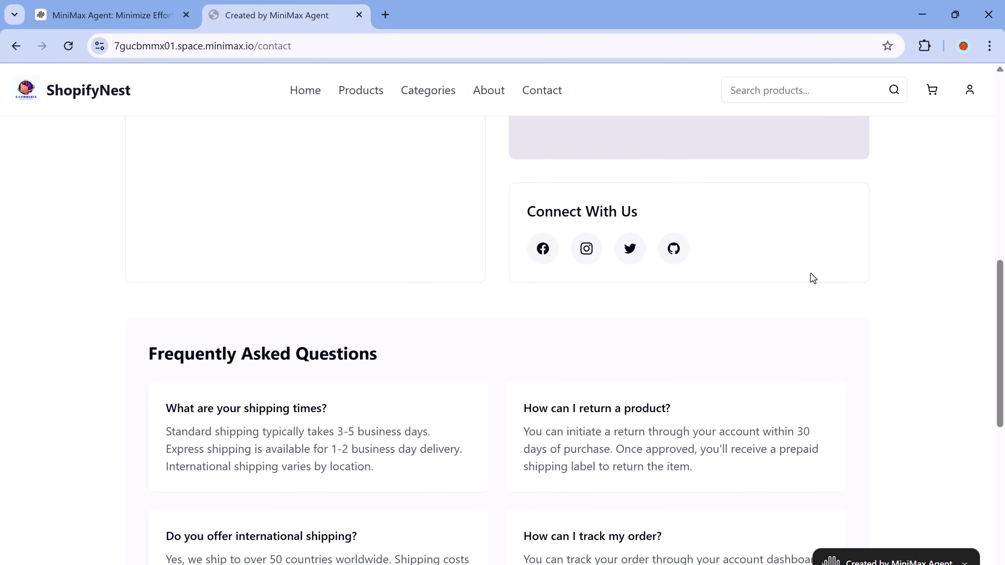
pyautogui.scroll(10, 812, 278)
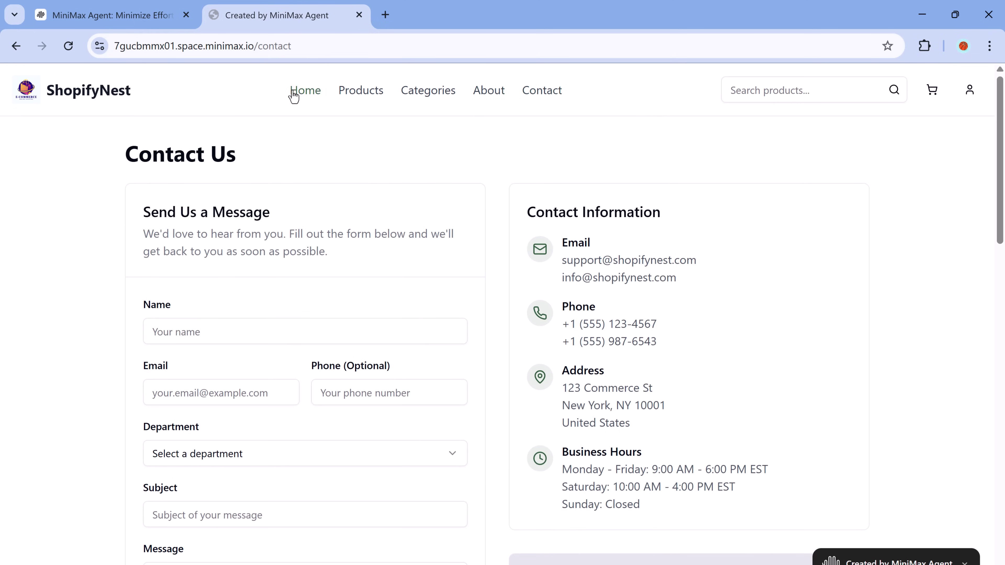
# Return home, scroll down to the footer, and back up to the Discover Premium Products banner
pyautogui.click(293, 92)
pyautogui.scroll(-15, 757, 235)
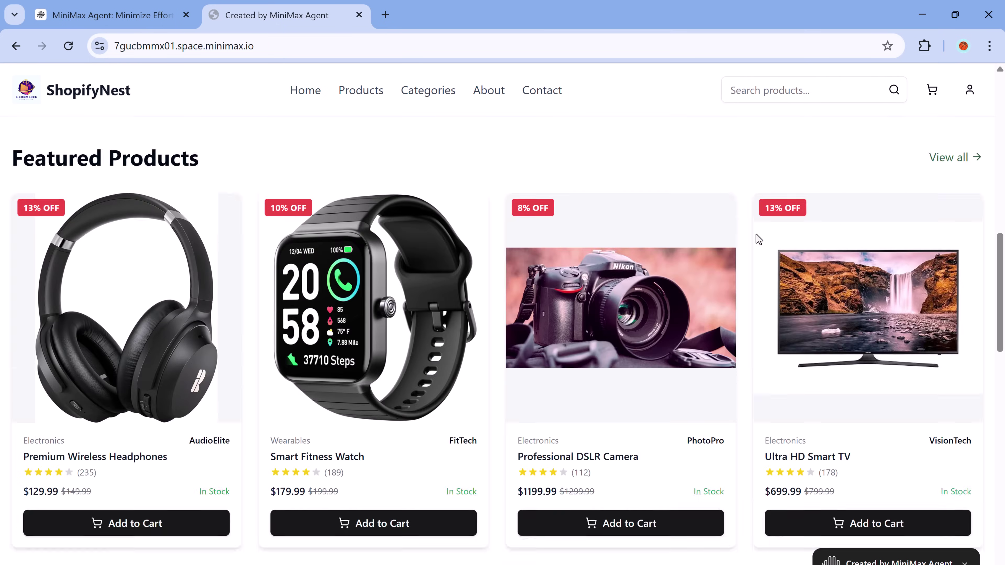
pyautogui.scroll(-10, 756, 234)
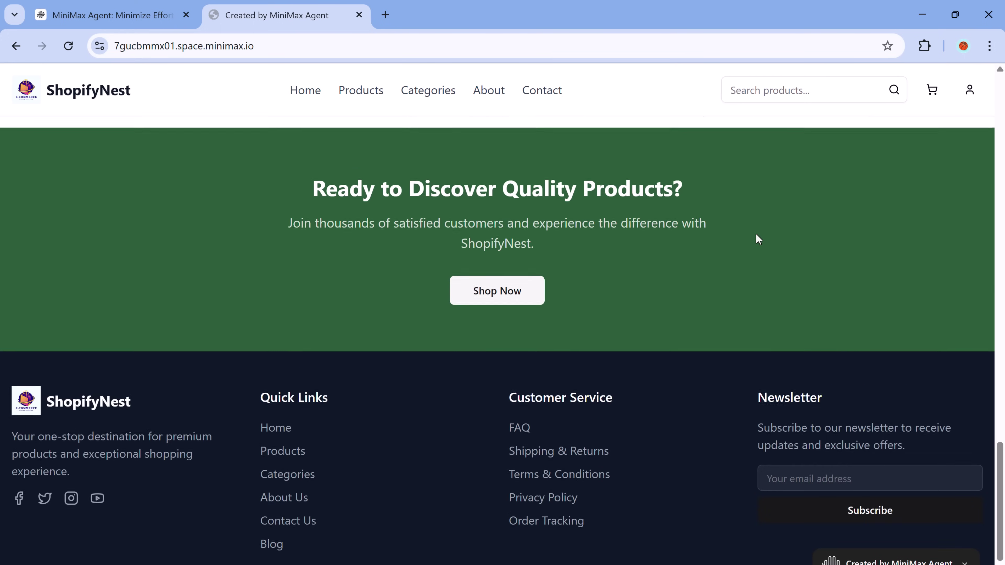
pyautogui.scroll(15, 756, 234)
pyautogui.scroll(10, 756, 234)
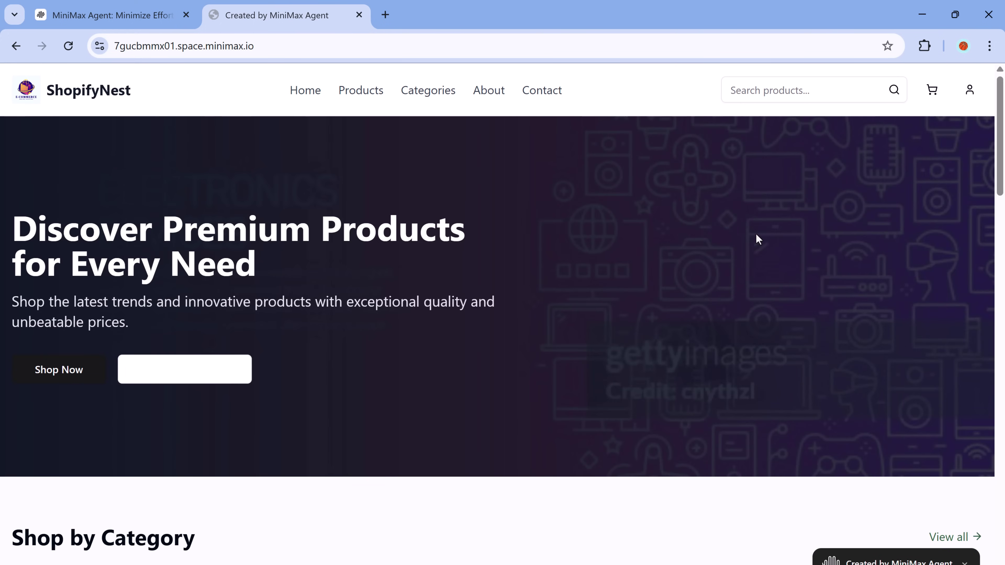
# Return to the MiniMax Agent tab and paste the maze game with difficulty settings request
pyautogui.click(107, 6)
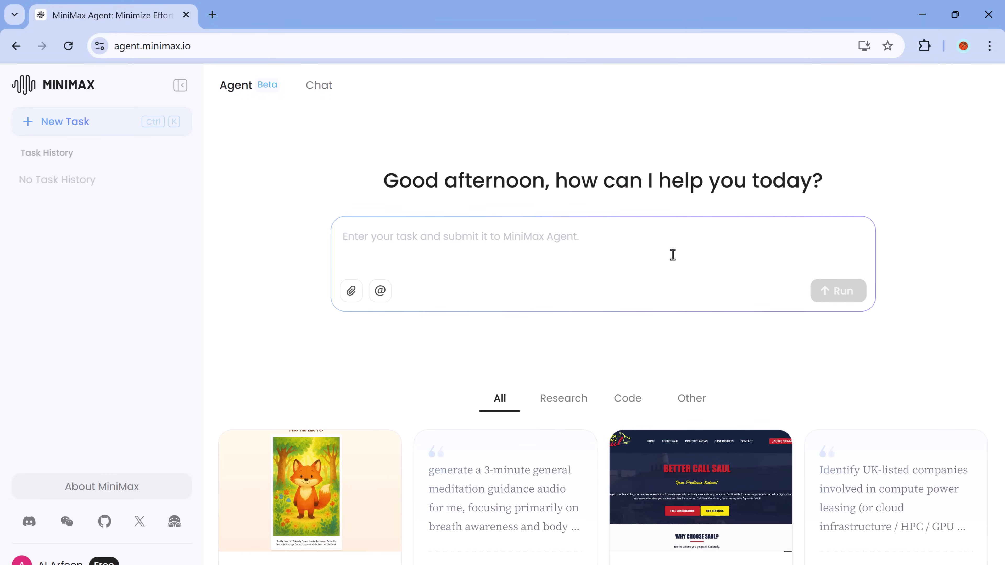
pyautogui.write('Create a playable maze game with difficulty settings')
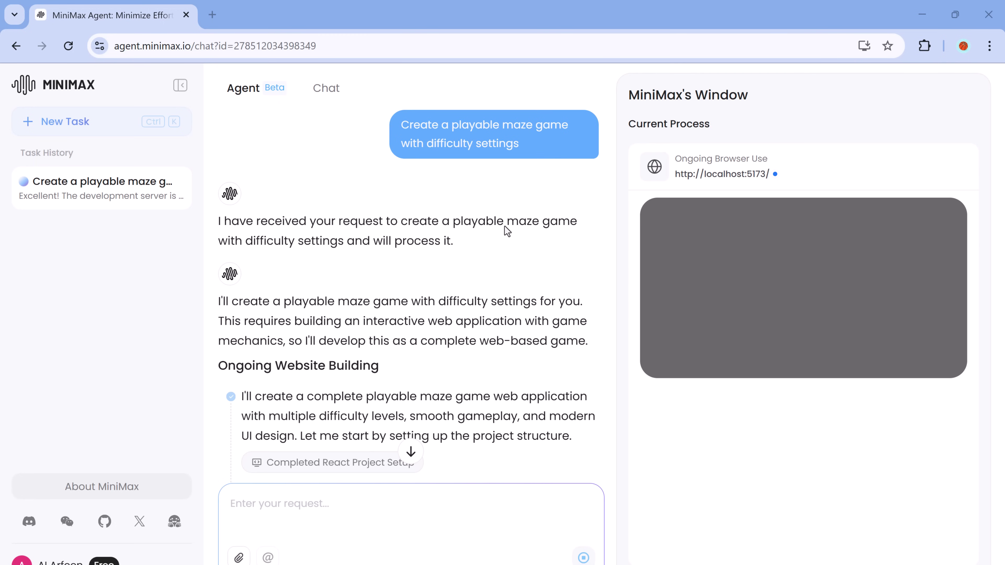
# Scroll through the maze game build steps to the final summary and live URL
pyautogui.scroll(-10, 505, 226)
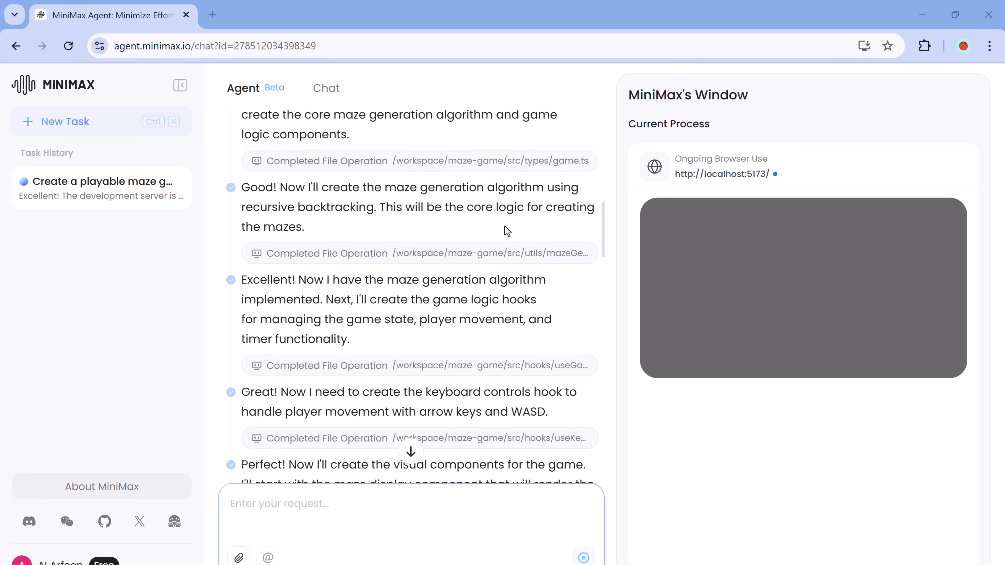
pyautogui.scroll(-15, 504, 225)
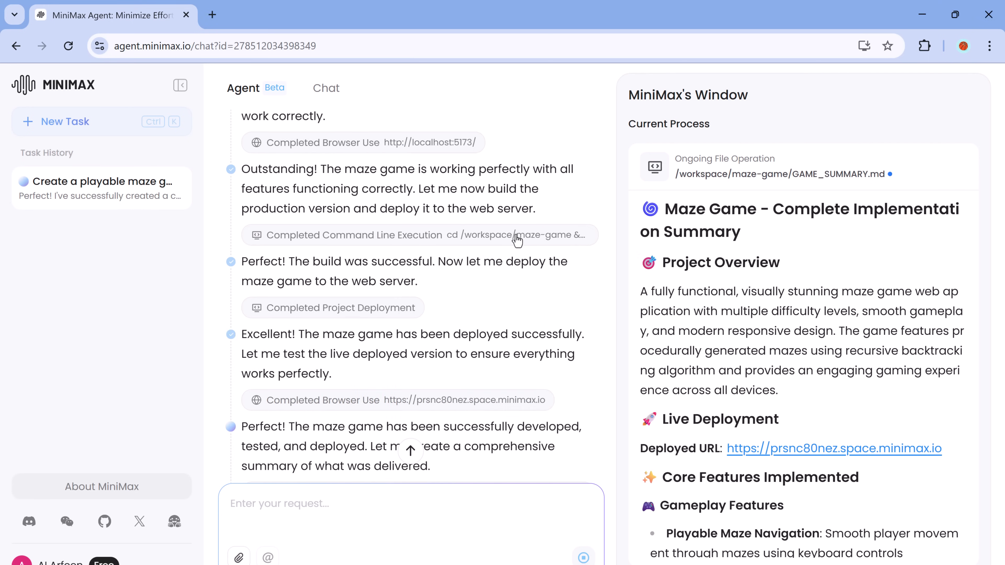
pyautogui.scroll(-10, 597, 294)
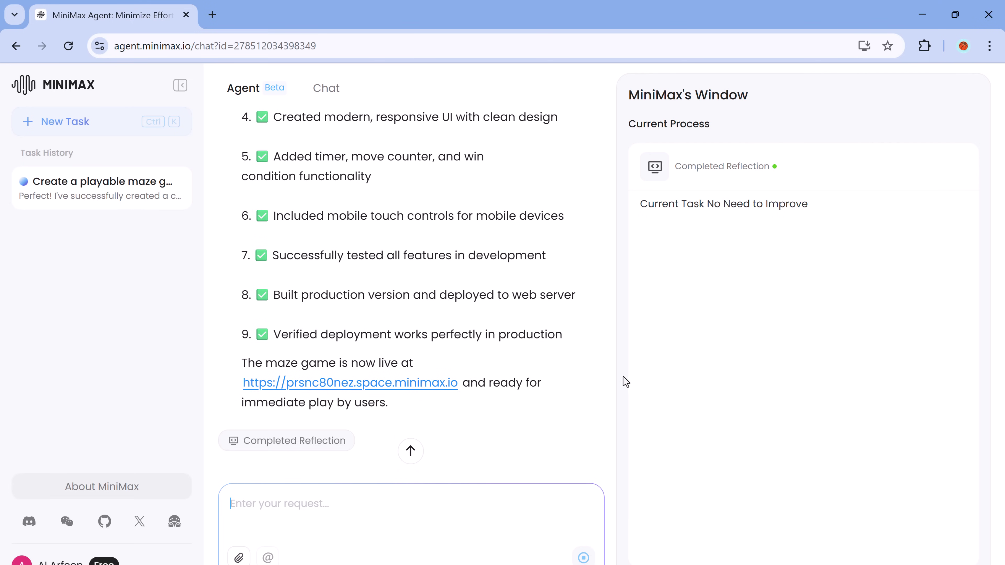
# Open the deployed Maze Game and start an Easy game
pyautogui.click(366, 392)
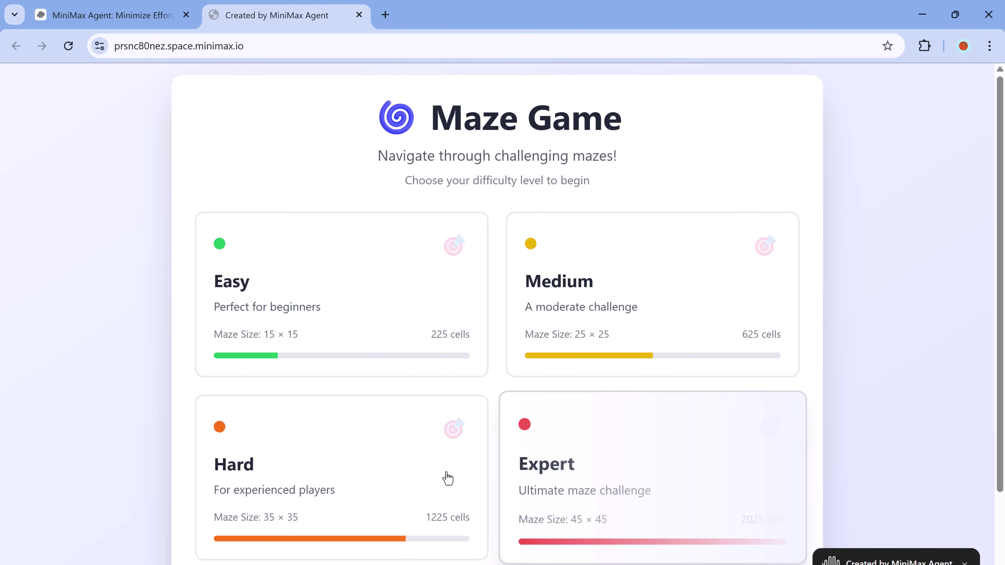
pyautogui.scroll(-2, 446, 478)
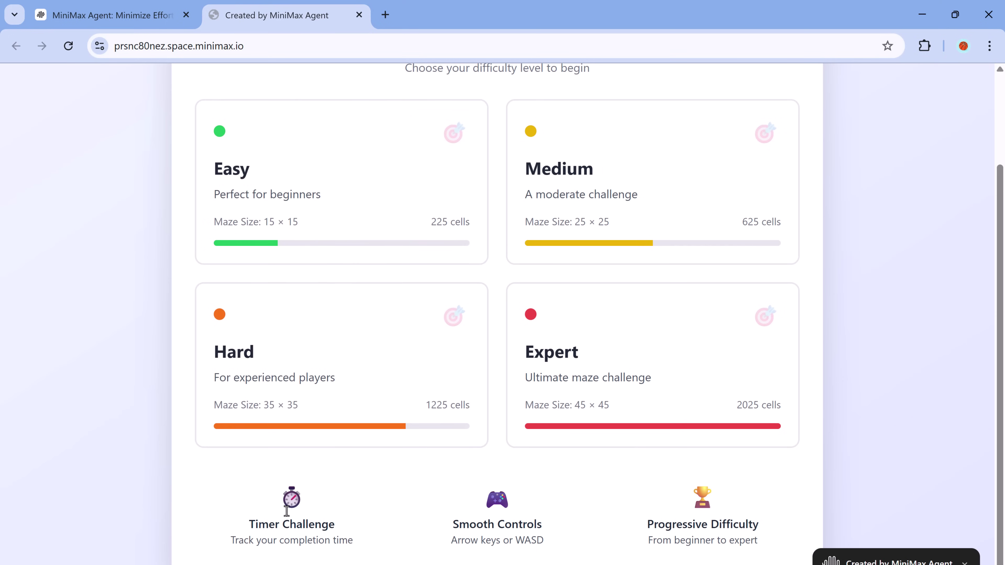
pyautogui.click(276, 155)
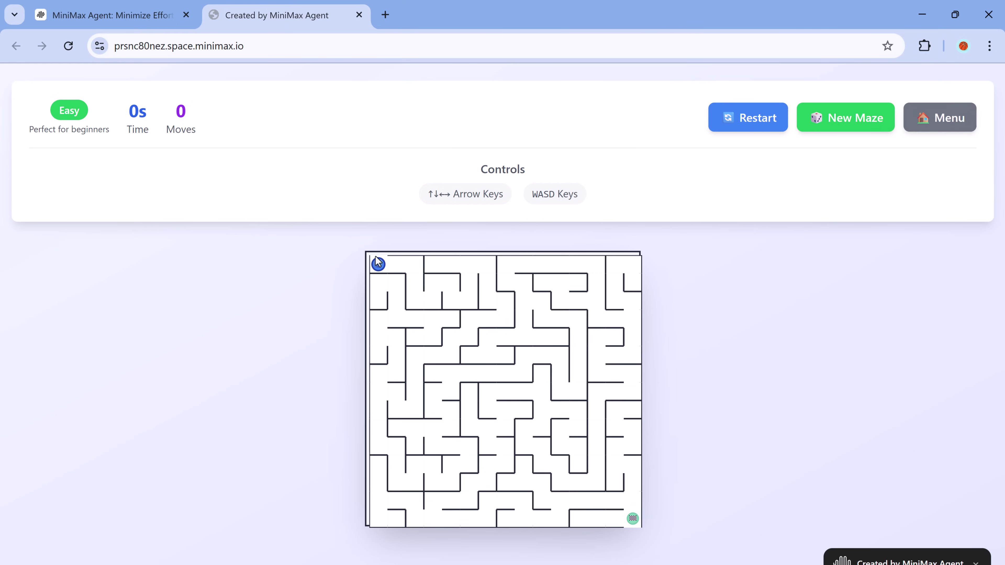
# Steer the ball through the Easy maze with the arrow keys along the top row
pyautogui.press('Down')
pyautogui.press('Down')
pyautogui.press('Right')
pyautogui.press('Up')
pyautogui.press('Right')
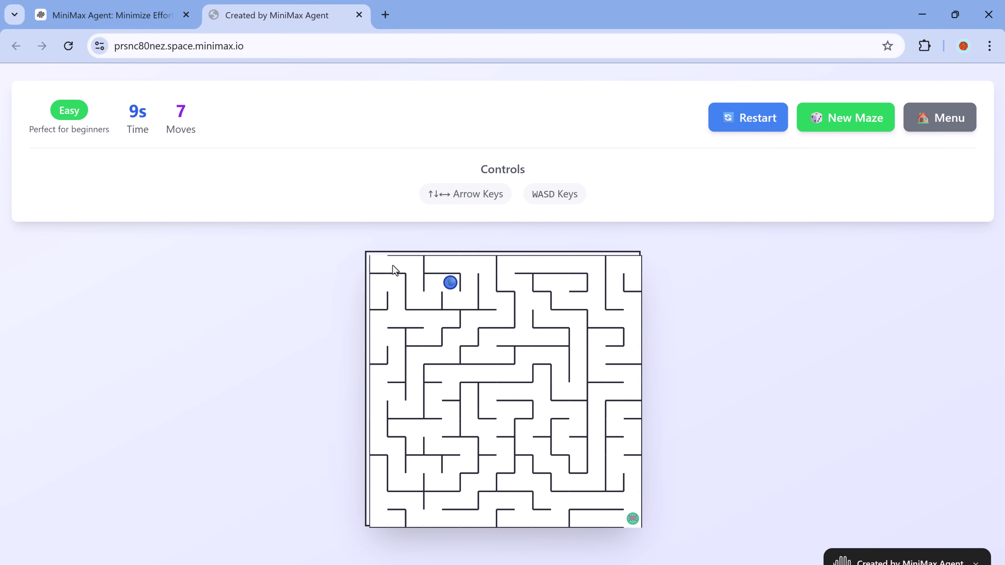
pyautogui.press('Down')
pyautogui.press('Right')
pyautogui.press('Up')
pyautogui.press('Up')
pyautogui.press('Right')
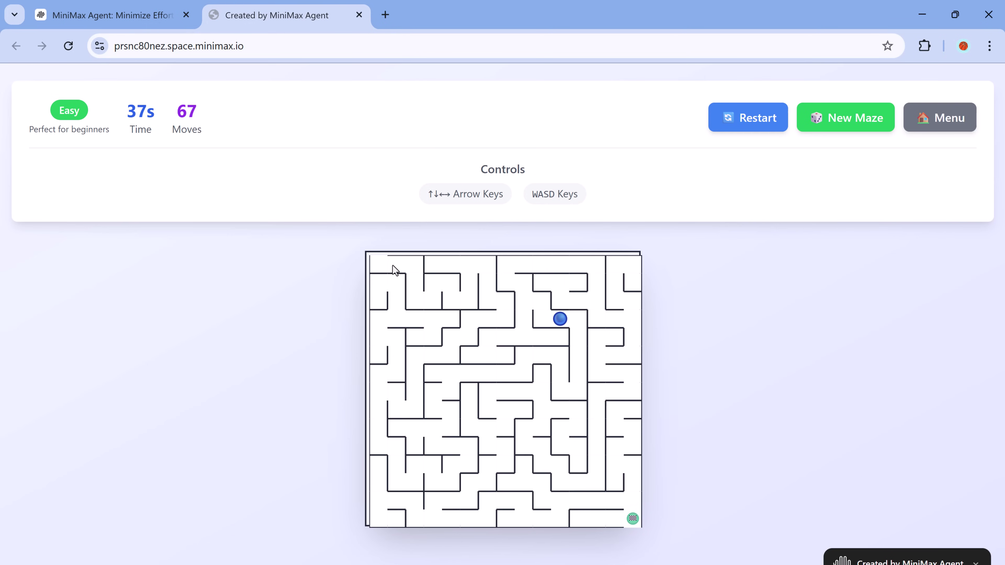
pyautogui.press('Left')
pyautogui.press('Up')
pyautogui.press('Right')
pyautogui.press('Right')
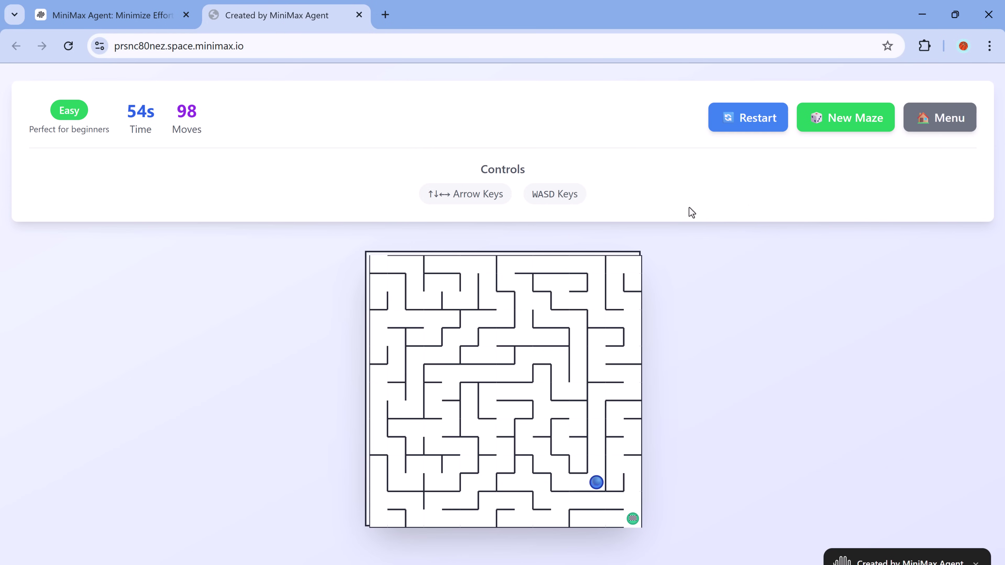
# Go back to the difficulty menu showing Easy 15×15 through Expert 45×45
pyautogui.click(934, 119)
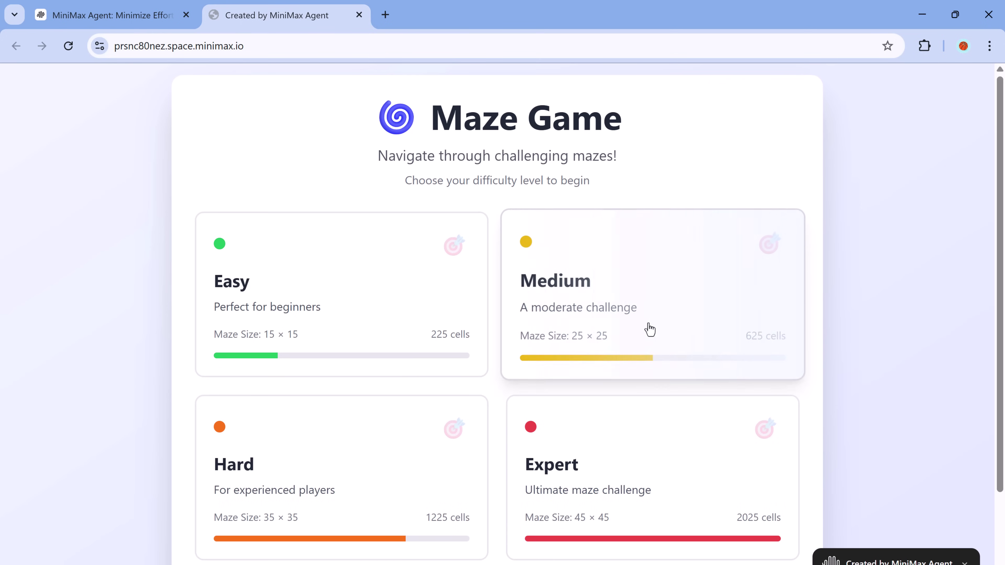
pyautogui.scroll(-3, 650, 330)
pyautogui.scroll(3, 568, 434)
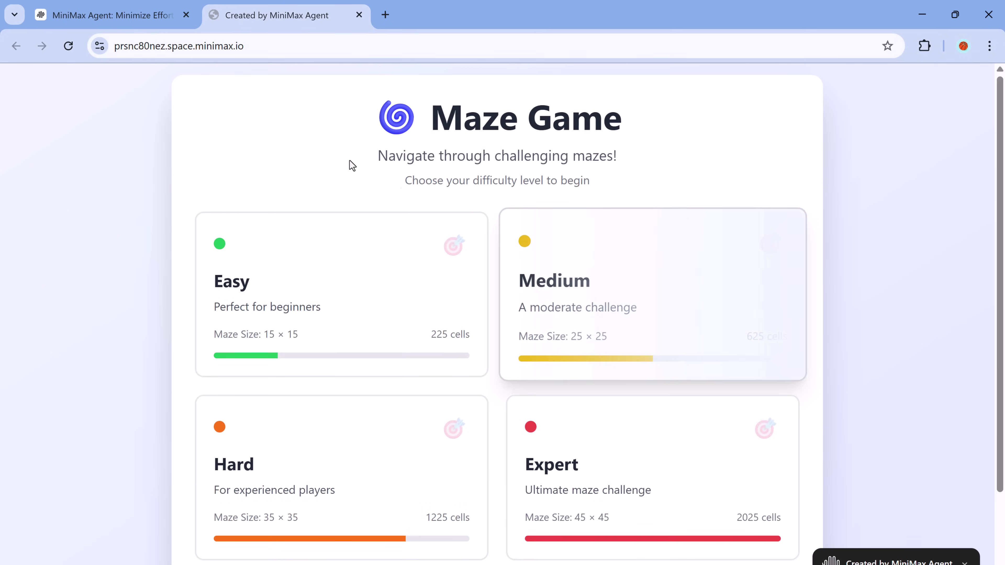
pyautogui.click(112, 12)
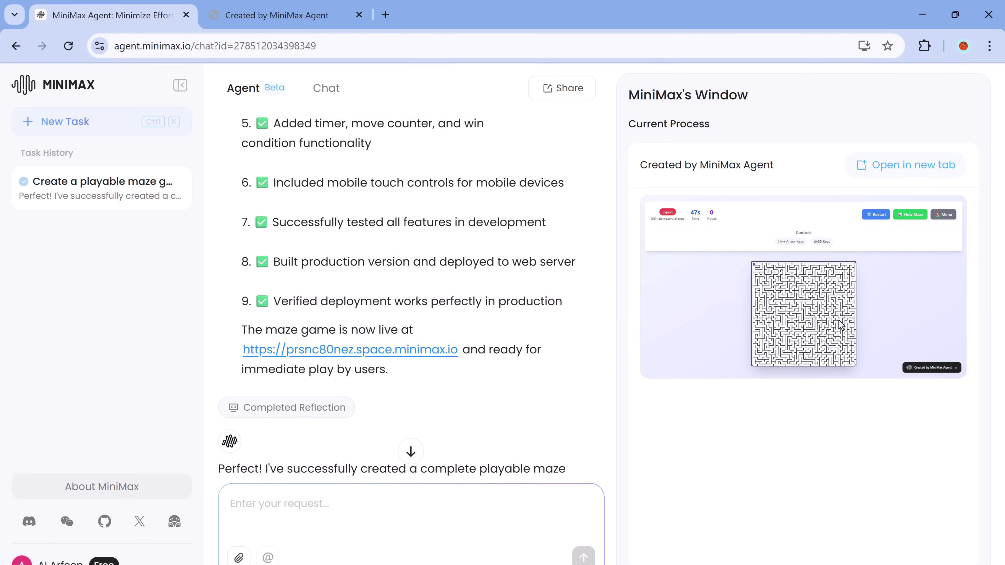
pyautogui.scroll(-10, 373, 310)
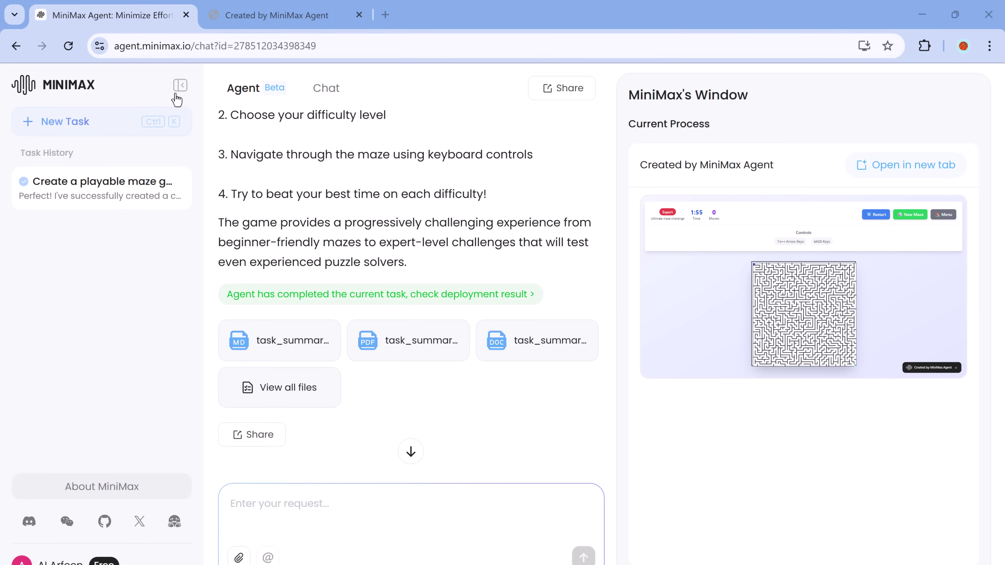
pyautogui.click(41, 124)
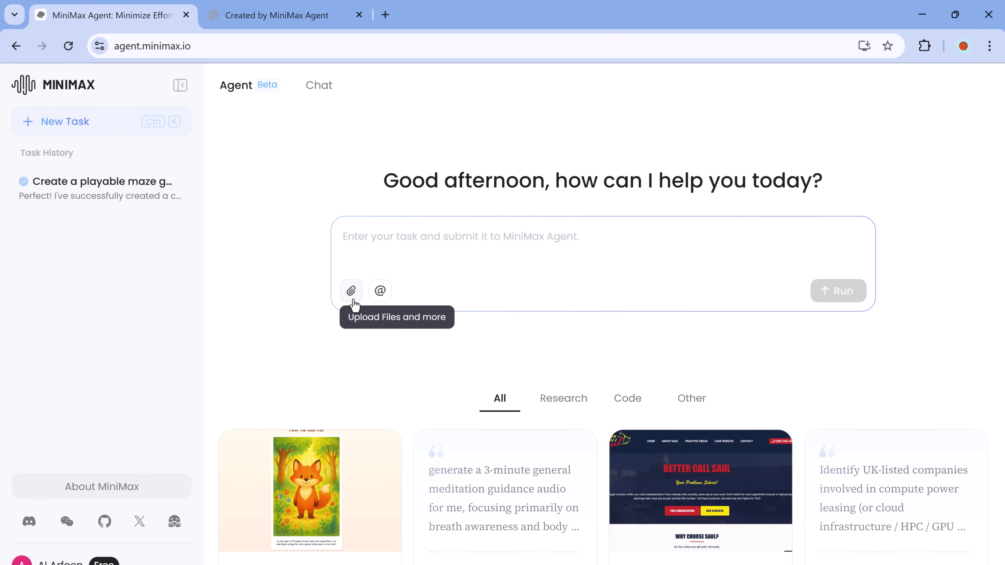
pyautogui.click(386, 297)
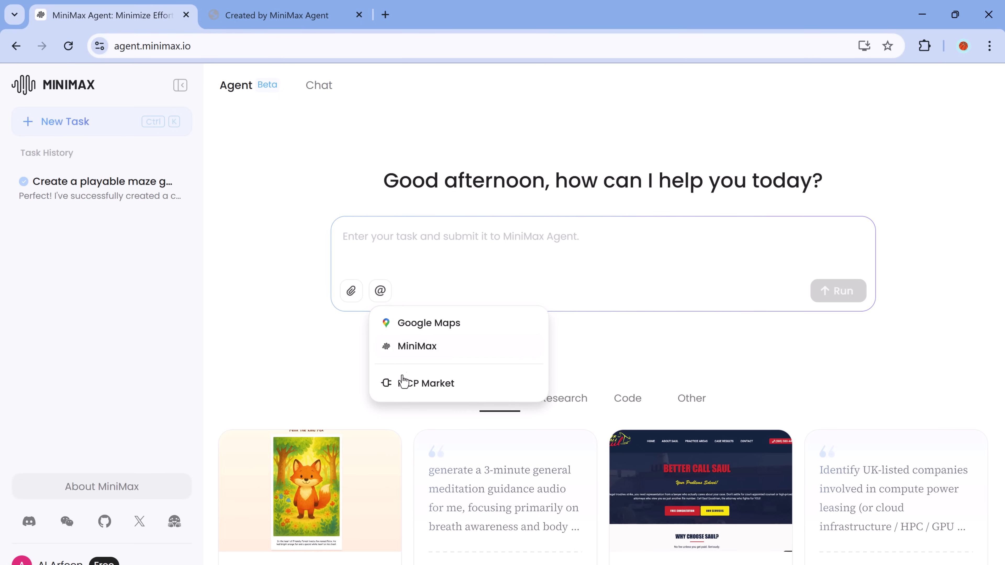
pyautogui.click(417, 347)
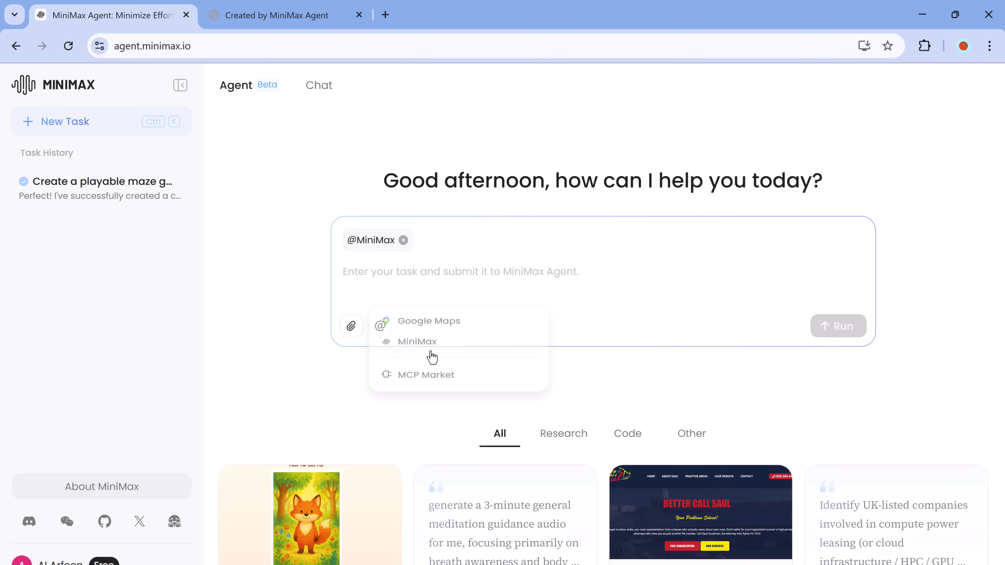
# Browse the showcase example cards and preview the Tesla Stock Analysis project
pyautogui.scroll(-6, 761, 366)
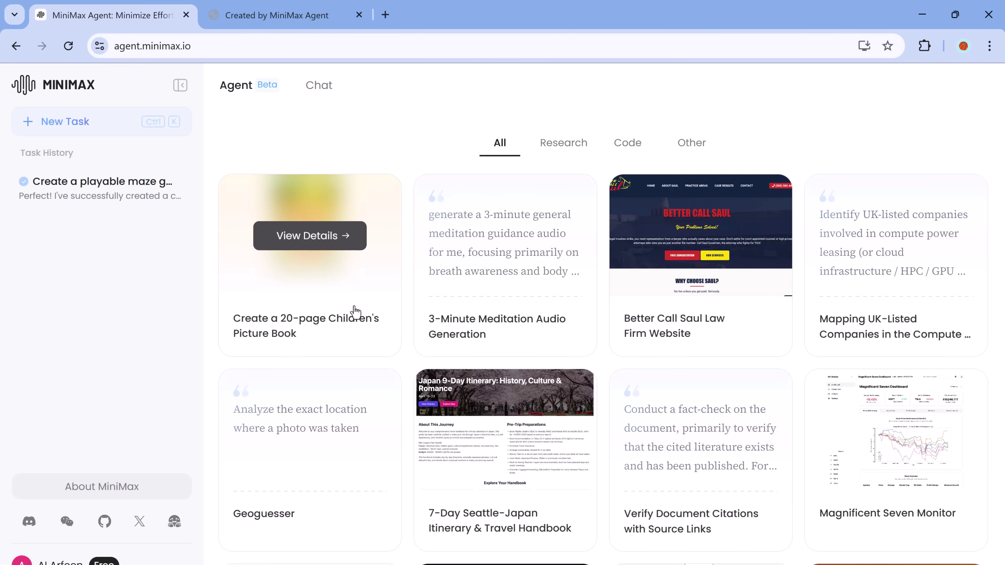
pyautogui.scroll(-6, 659, 351)
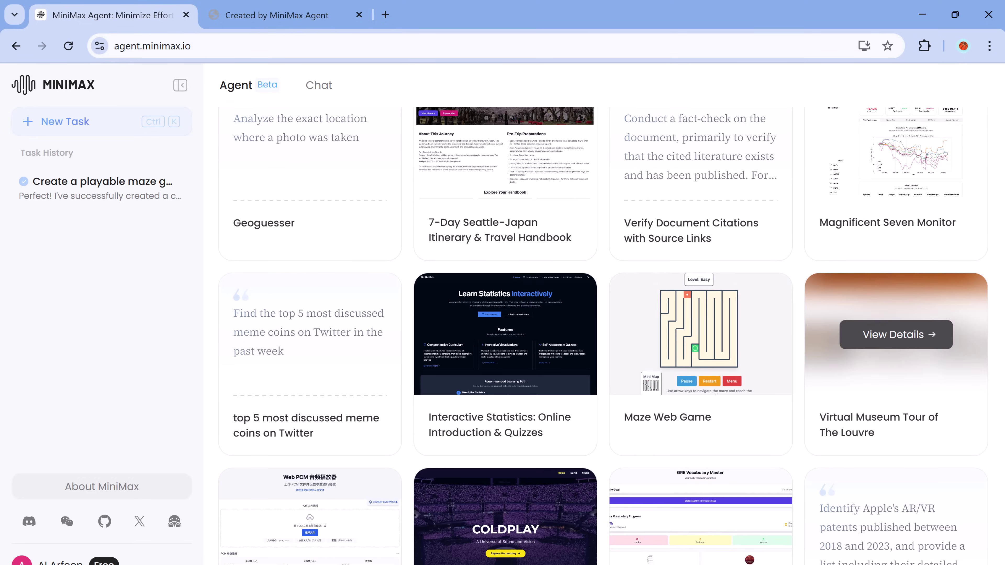
pyautogui.scroll(-15, 976, 411)
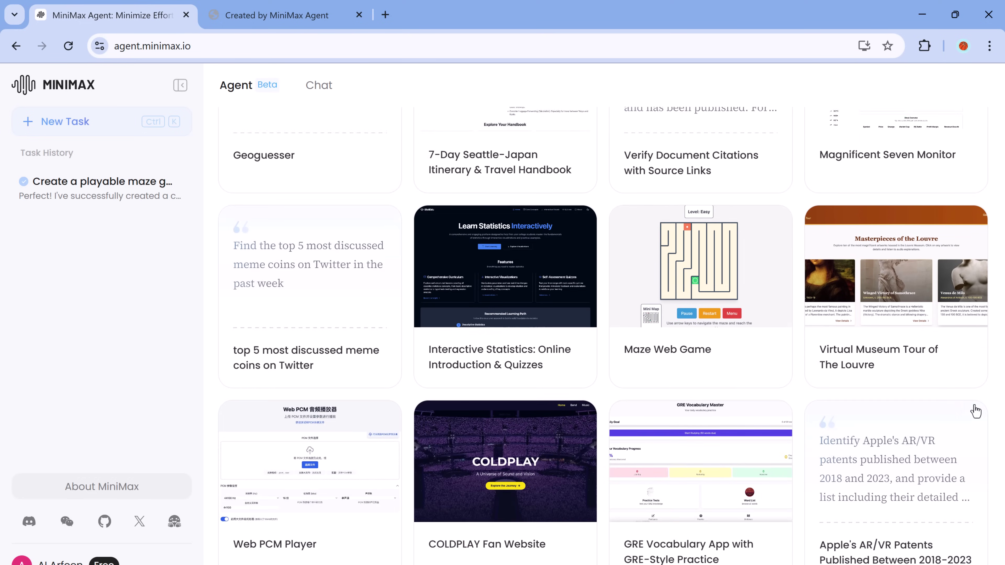
pyautogui.scroll(-10, 976, 411)
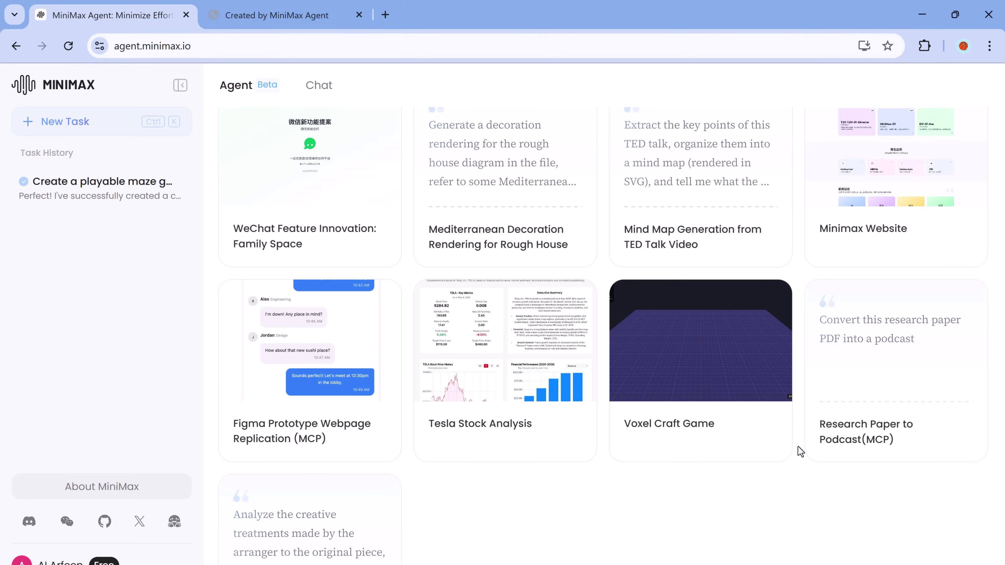
pyautogui.click(503, 289)
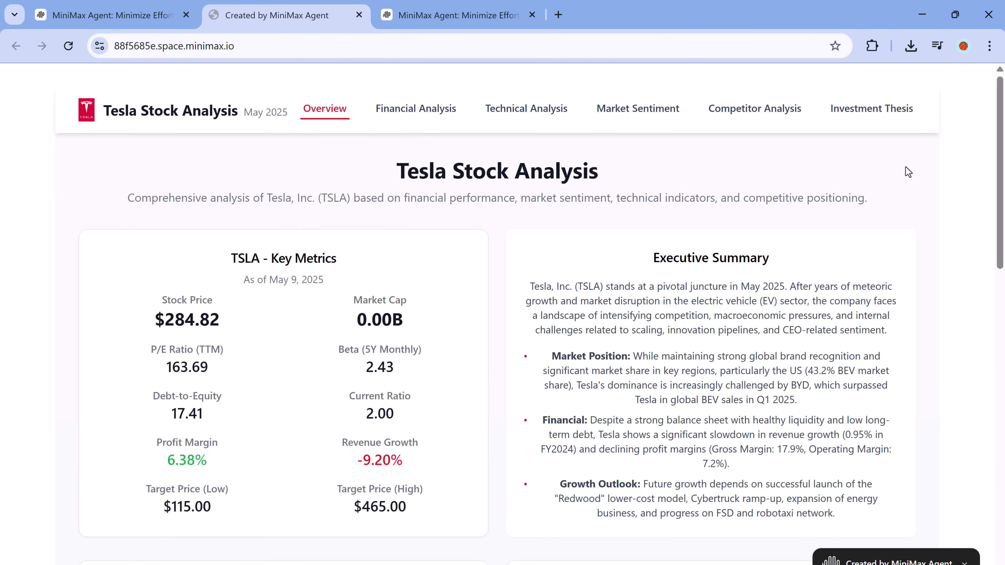
pyautogui.scroll(-15, 909, 172)
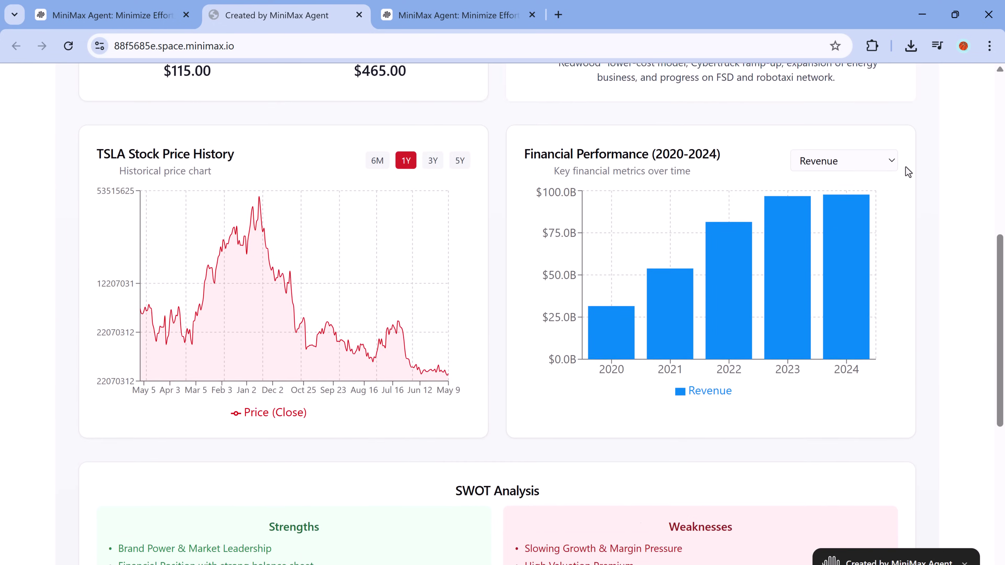
pyautogui.scroll(15, 908, 171)
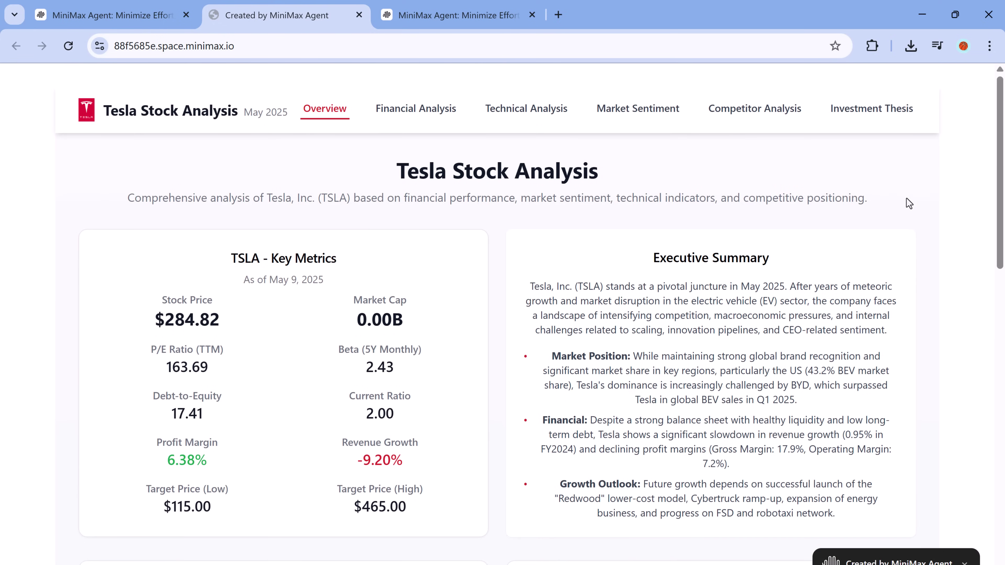
pyautogui.click(461, 16)
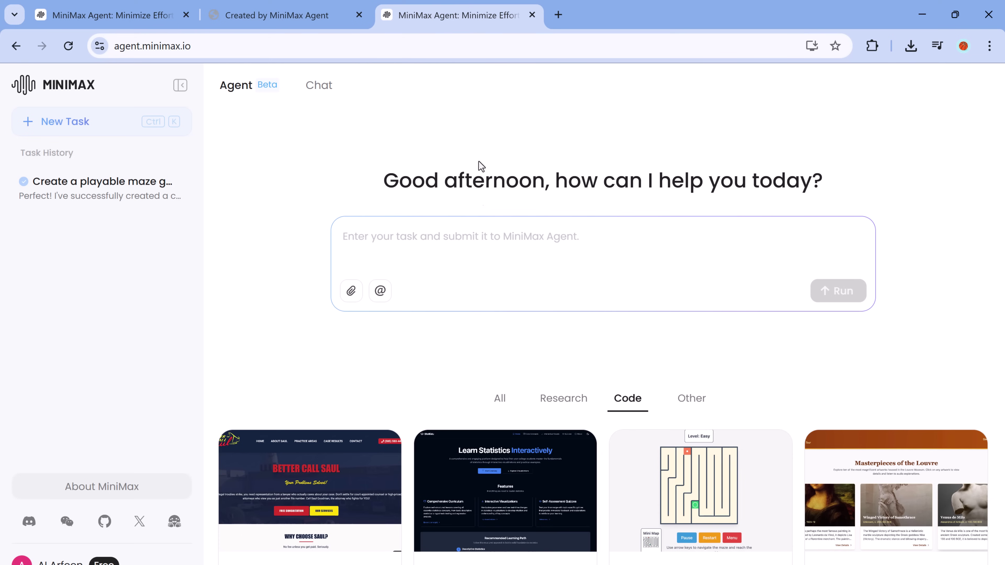
# Filter the gallery to Research and open the 2025 Global Concert Travel Guide replay
pyautogui.click(571, 406)
pyautogui.scroll(-6, 545, 334)
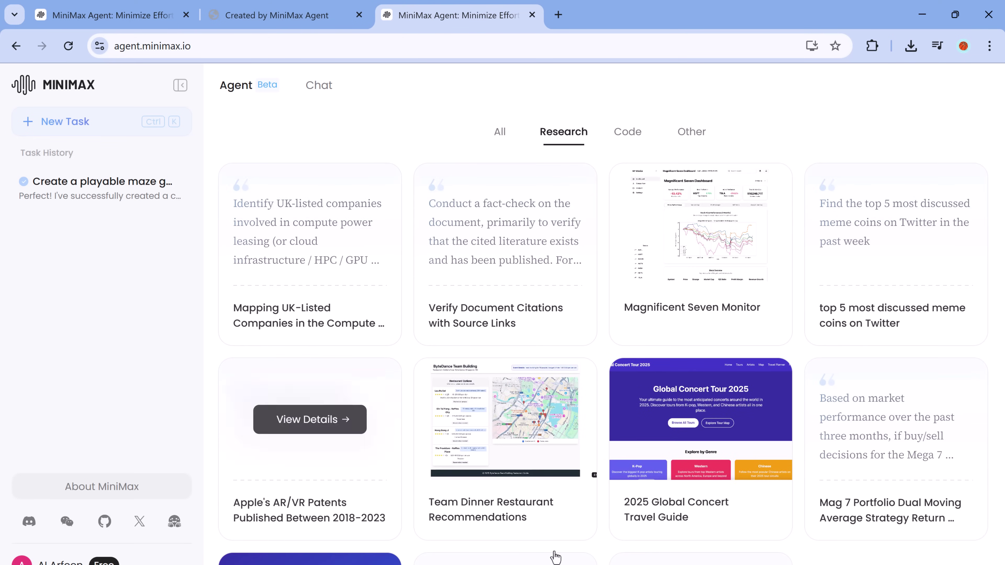
pyautogui.scroll(-3, 992, 359)
pyautogui.scroll(-1, 996, 375)
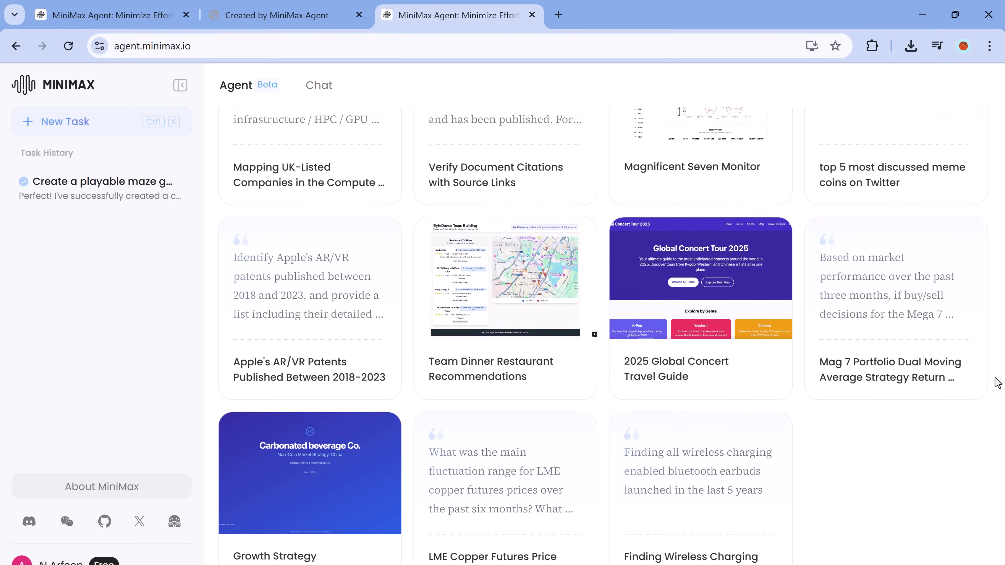
pyautogui.moveTo(693, 327)
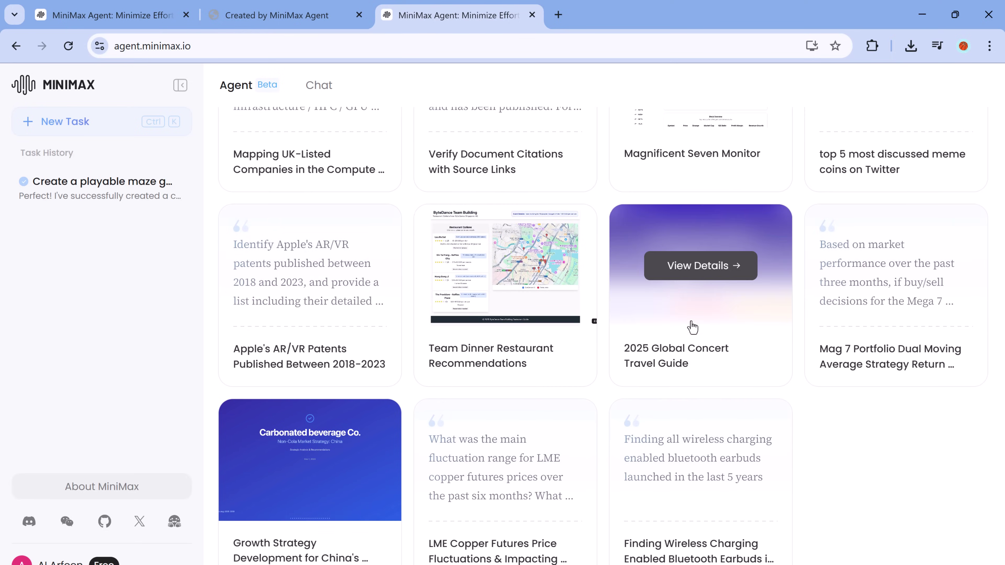
pyautogui.click(709, 267)
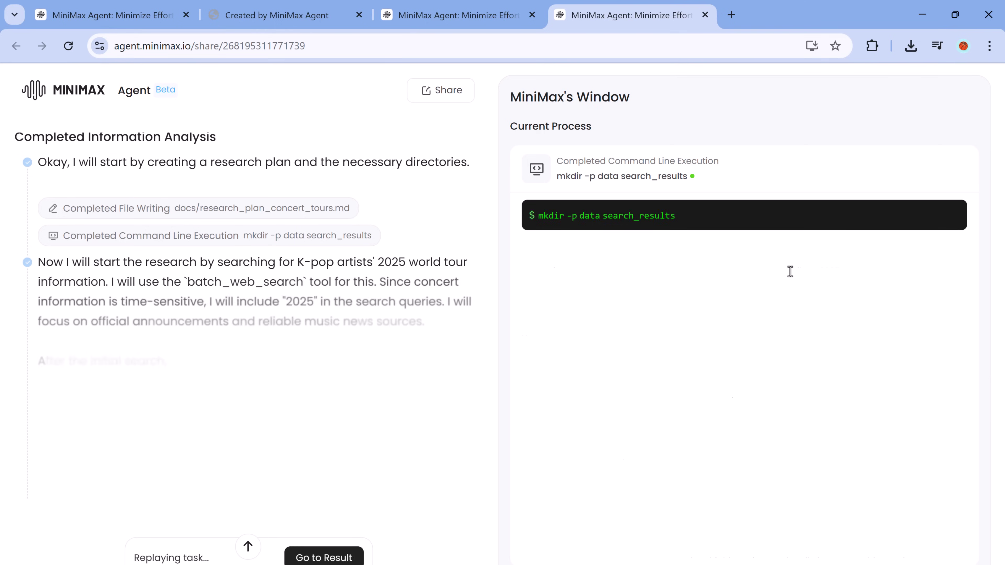
# Skip to the deployed Global Concert Tour 2025 site and scroll through its Featured Tours
pyautogui.click(337, 559)
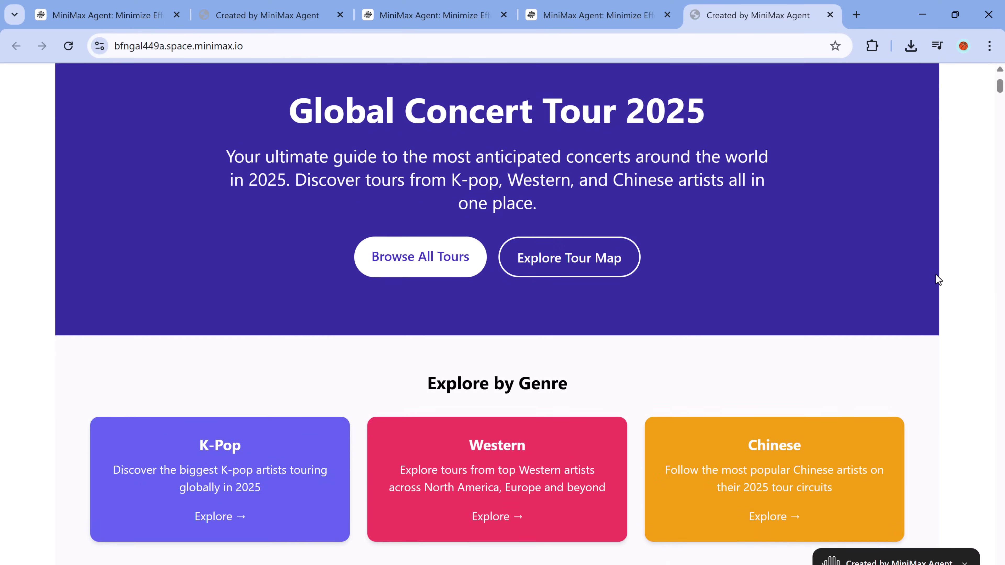
pyautogui.scroll(-10, 978, 286)
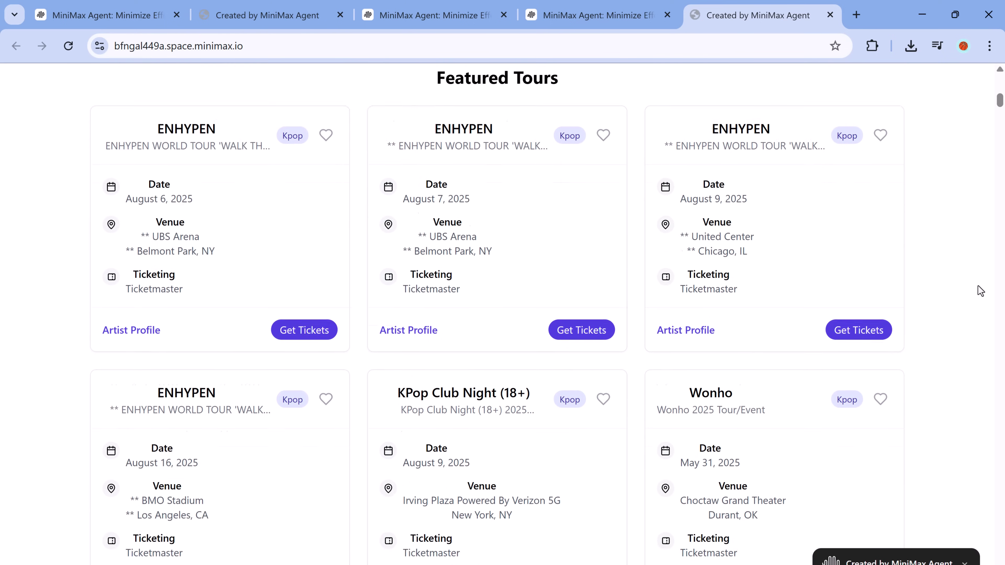
pyautogui.scroll(-20, 978, 285)
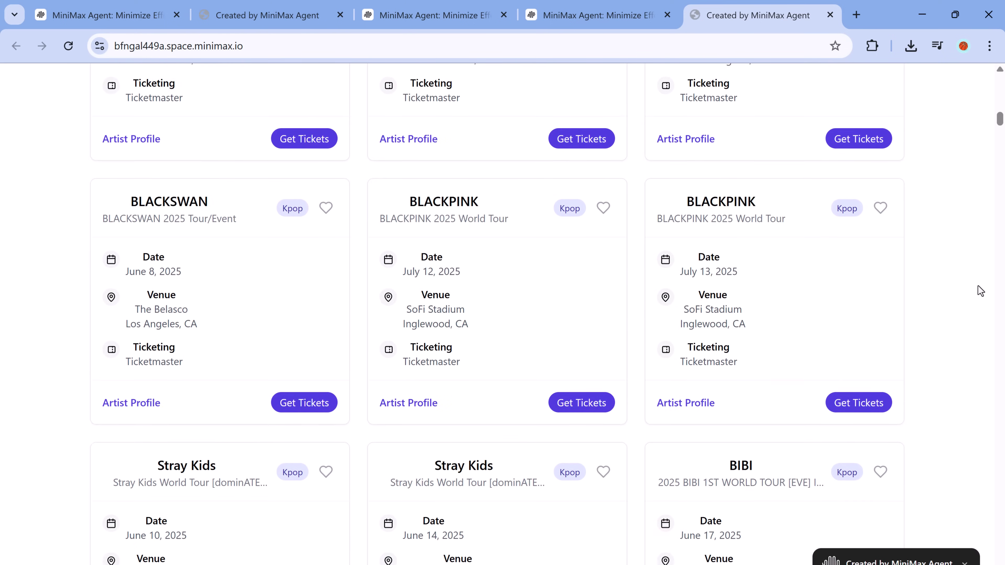
pyautogui.scroll(-20, 978, 285)
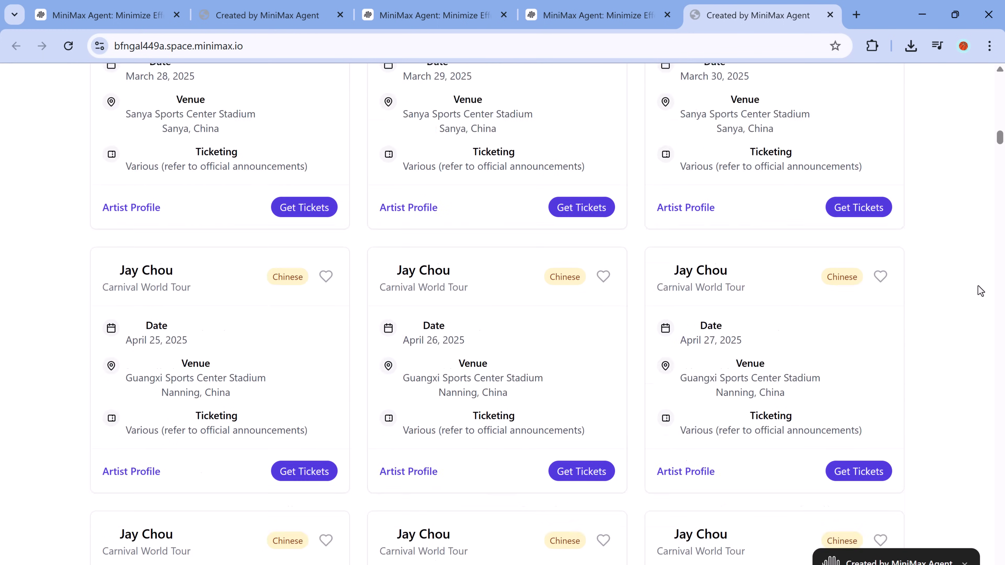
pyautogui.scroll(-20, 978, 285)
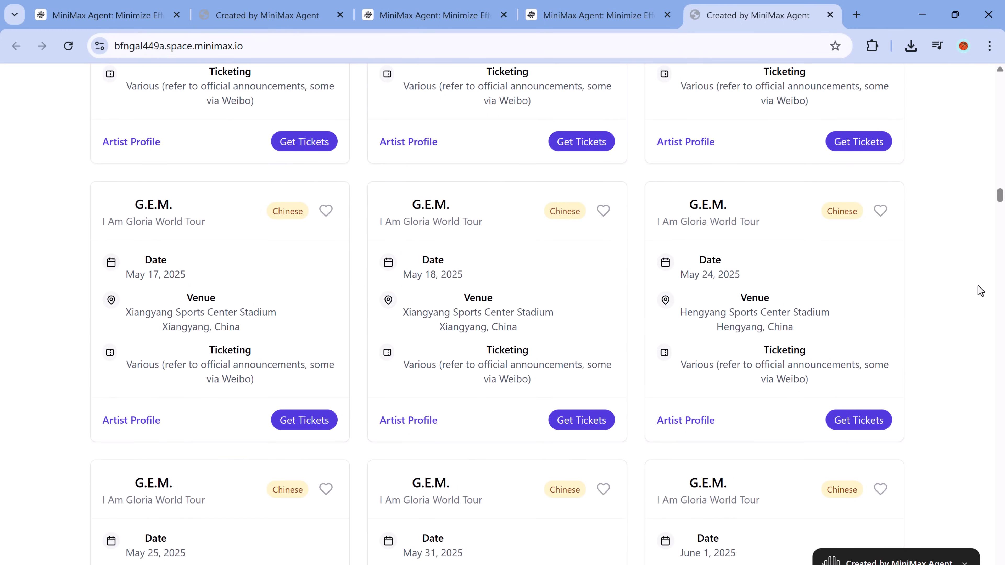
pyautogui.scroll(-10, 979, 285)
pyautogui.scroll(20, 978, 285)
pyautogui.scroll(20, 978, 285)
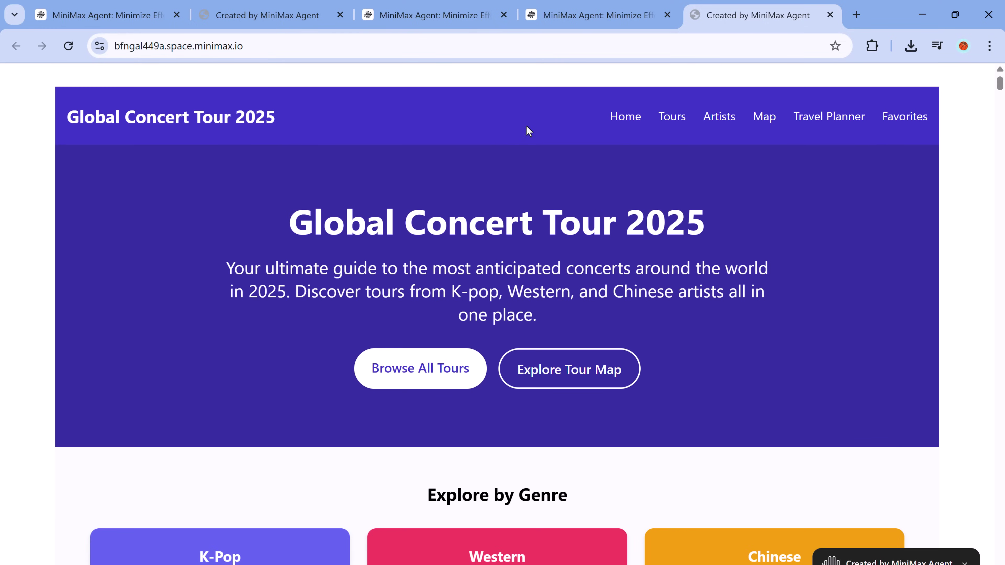
# Return to the agent.minimax.io tab with the example task gallery
pyautogui.click(471, 15)
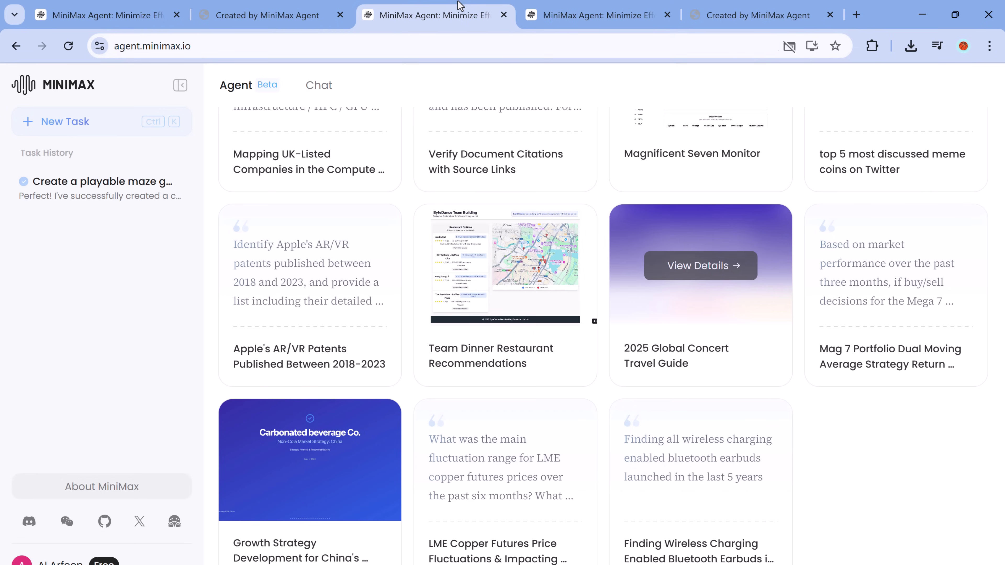
pyautogui.scroll(8, 967, 466)
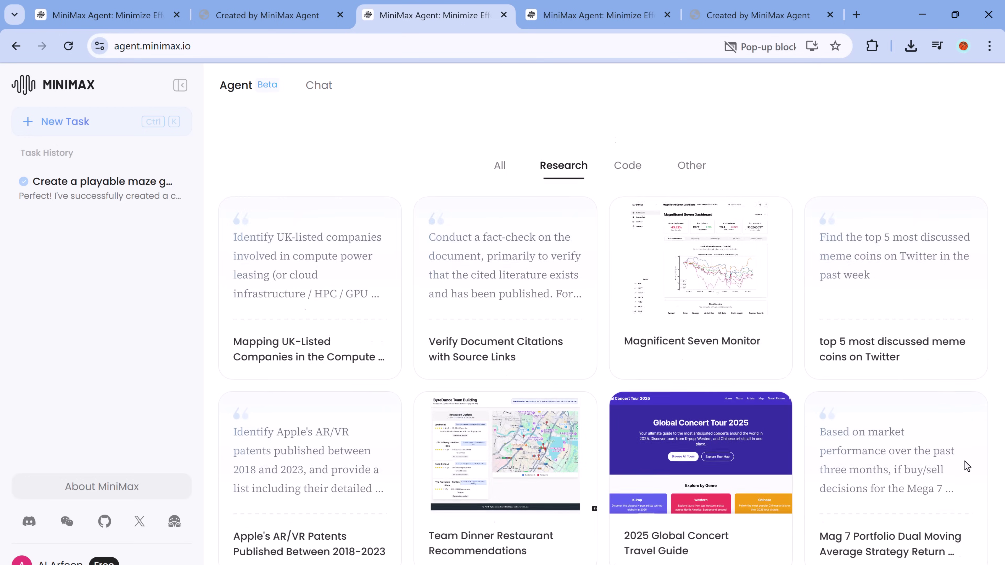
pyautogui.scroll(-2, 966, 467)
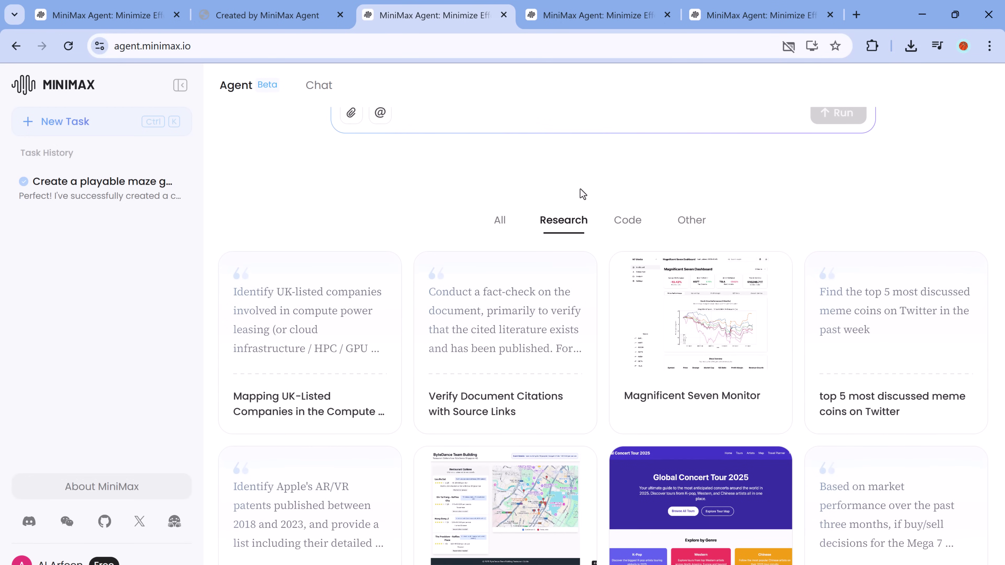
pyautogui.scroll(-1, 554, 198)
# Switch the gallery to the All category and scroll through every example card
pyautogui.click(477, 193)
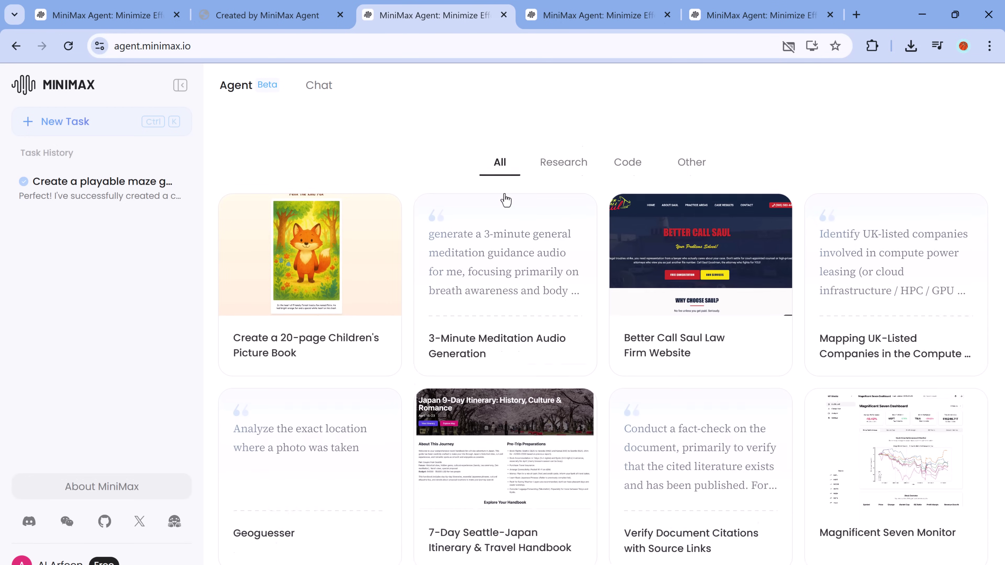
pyautogui.scroll(-8, 504, 197)
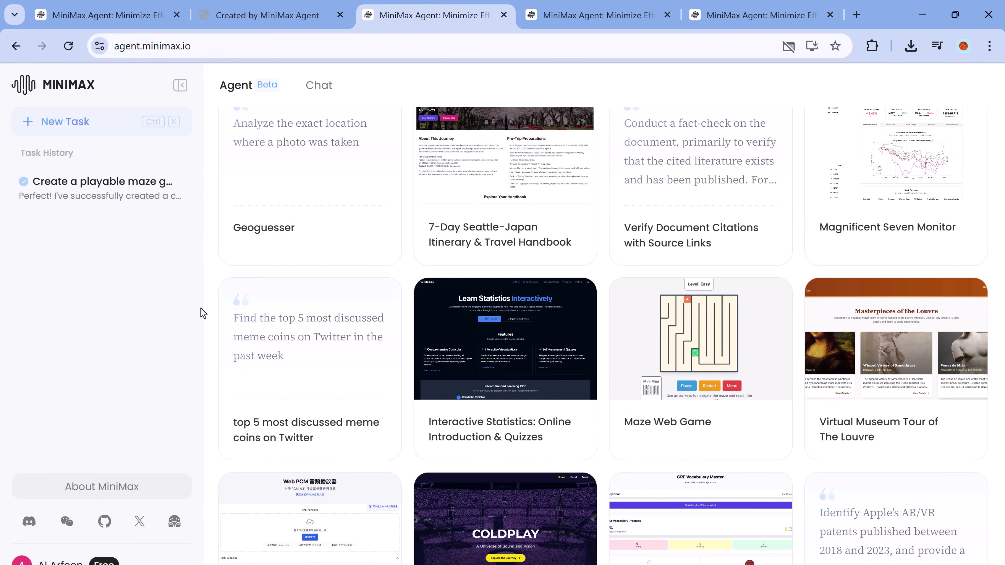
pyautogui.scroll(-9, 206, 307)
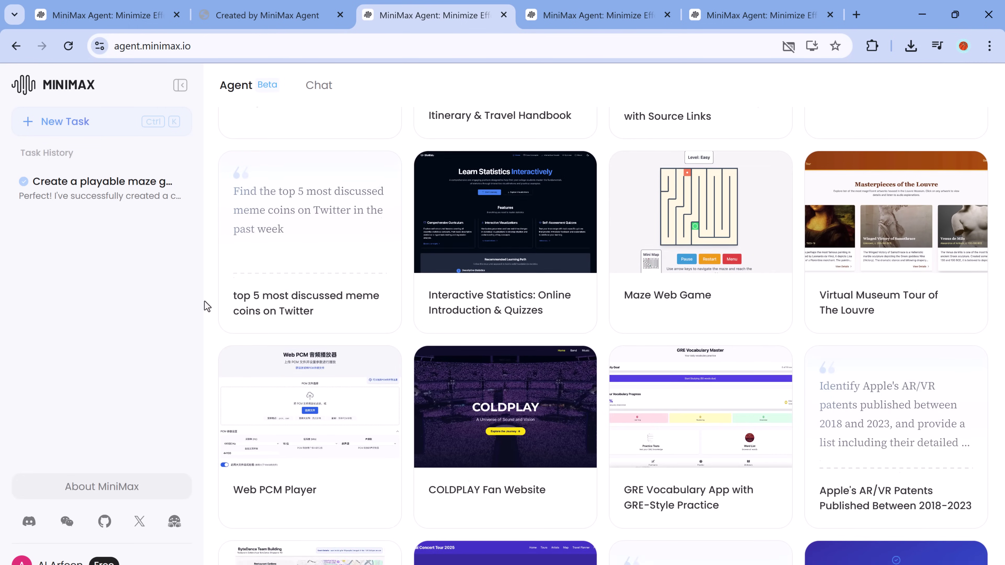
pyautogui.scroll(-4, 206, 307)
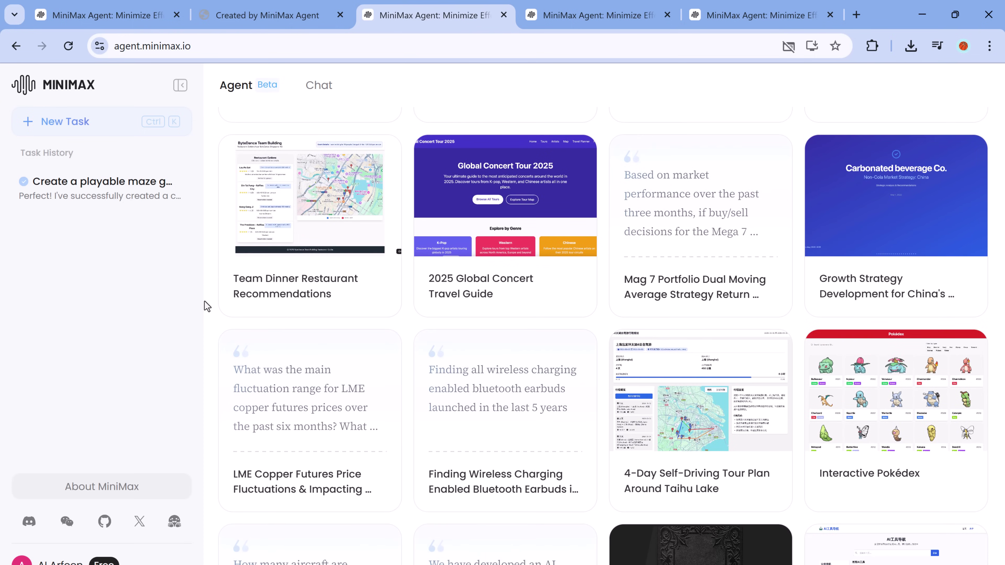
pyautogui.scroll(-5, 207, 306)
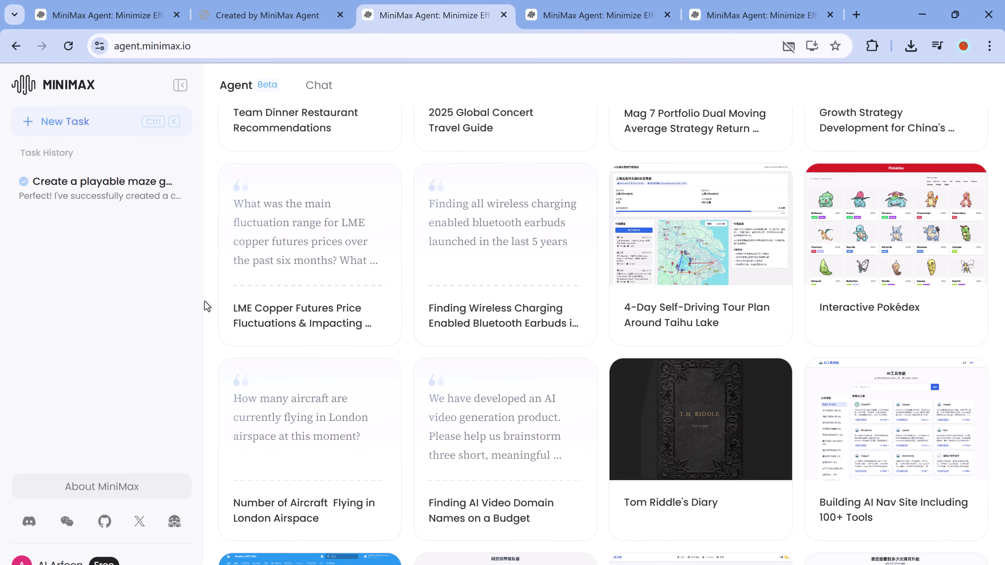
pyautogui.scroll(-9, 206, 307)
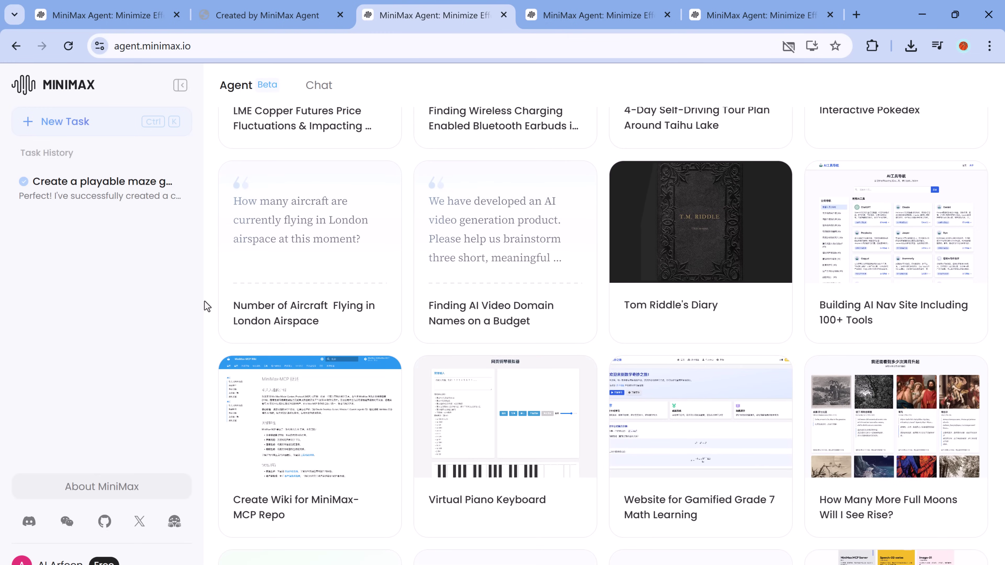
pyautogui.scroll(-6, 205, 304)
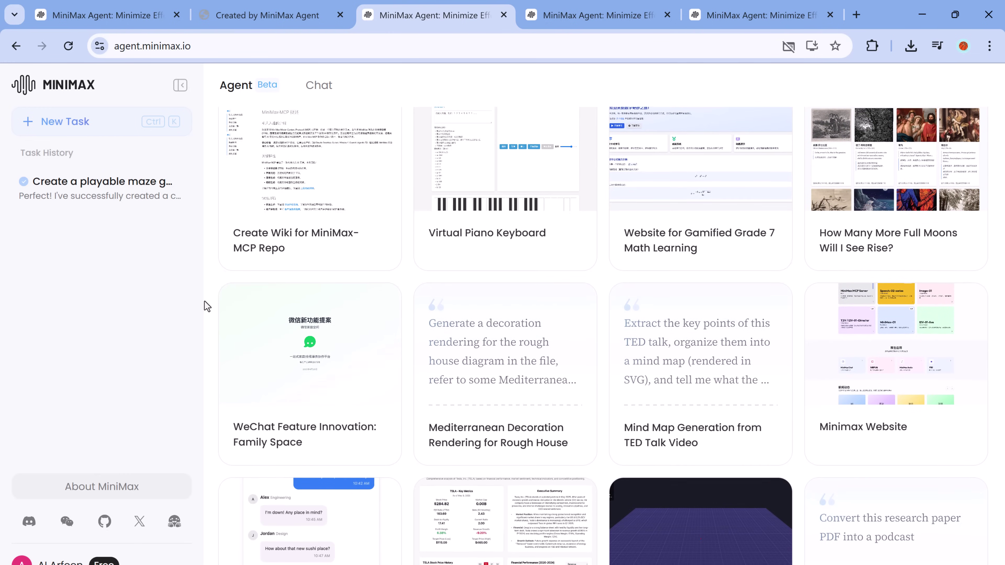
pyautogui.scroll(-2, 204, 301)
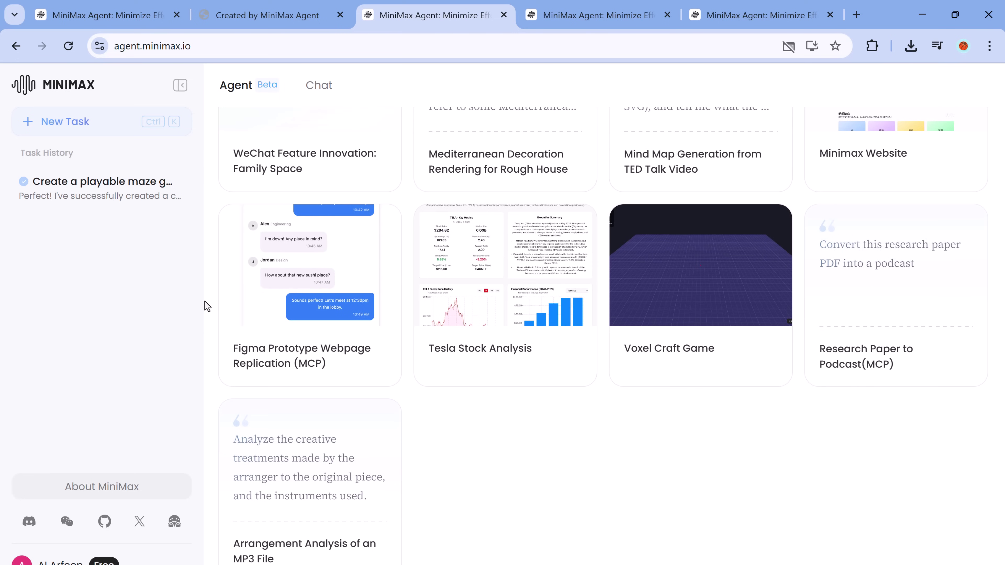
pyautogui.scroll(4, 204, 301)
pyautogui.scroll(20, 204, 301)
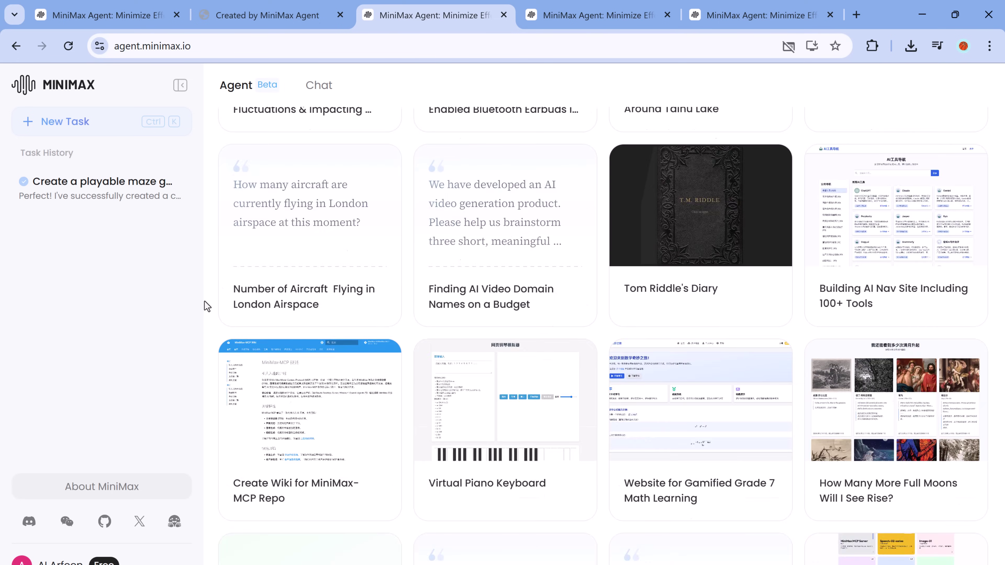
pyautogui.scroll(12, 204, 301)
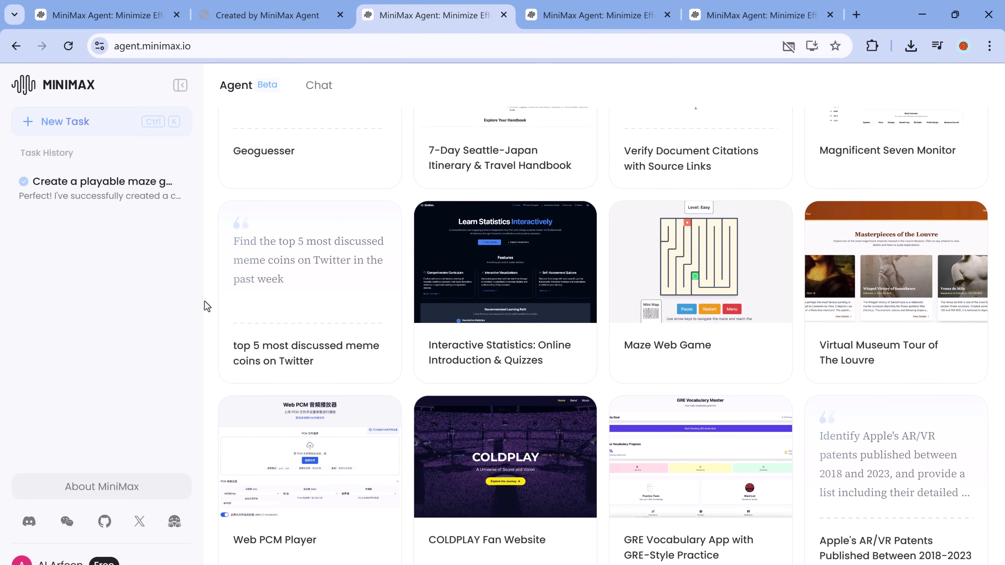
pyautogui.scroll(5, 204, 301)
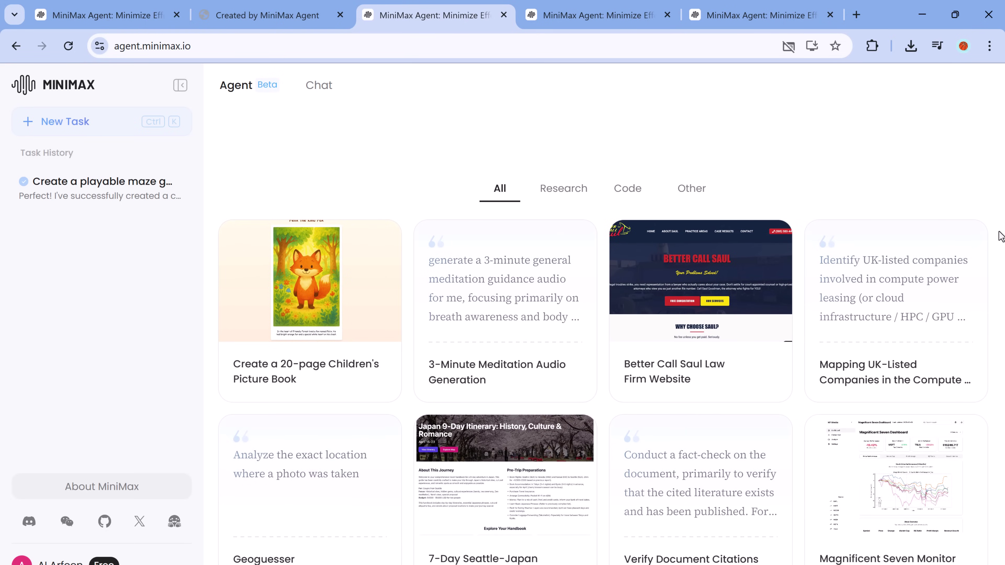
pyautogui.scroll(-3, 1004, 253)
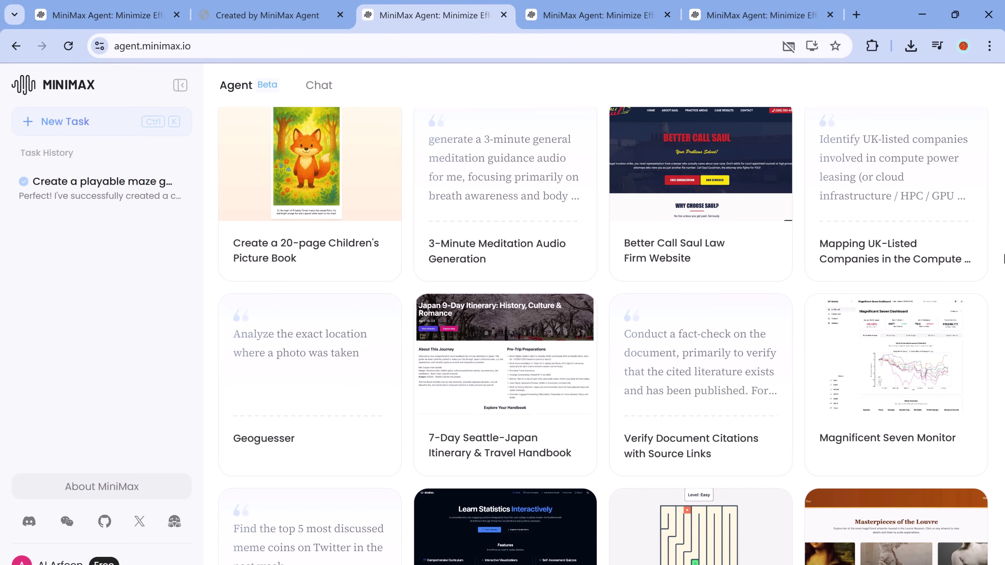
pyautogui.scroll(-8, 1004, 260)
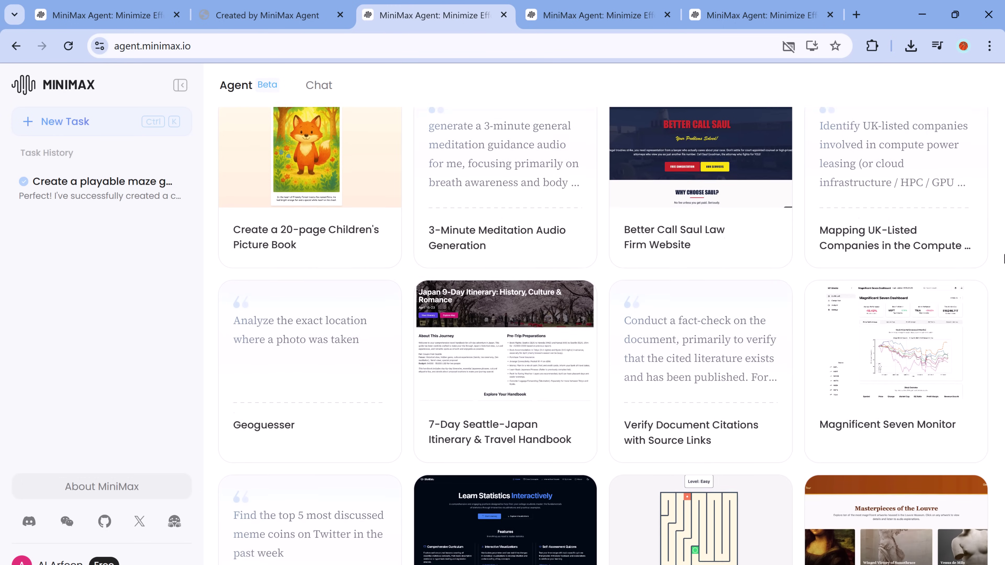
pyautogui.scroll(-7, 1004, 259)
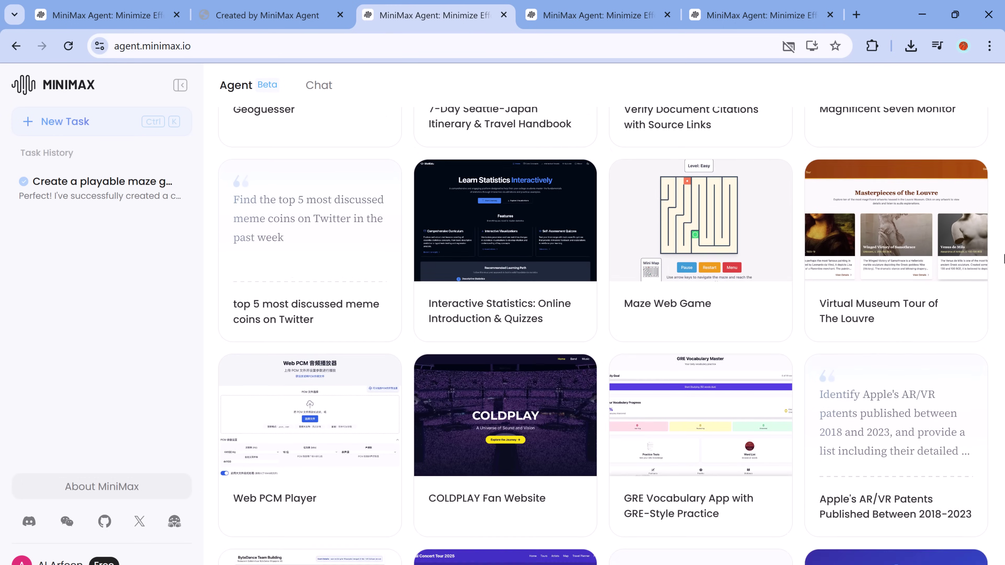
pyautogui.scroll(17, 1003, 259)
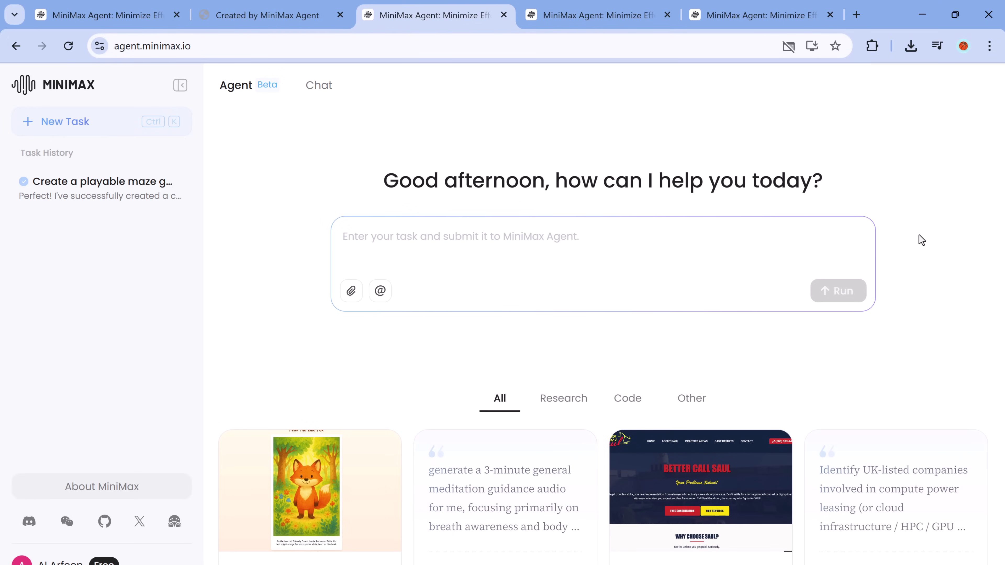
pyautogui.scroll(-4, 918, 234)
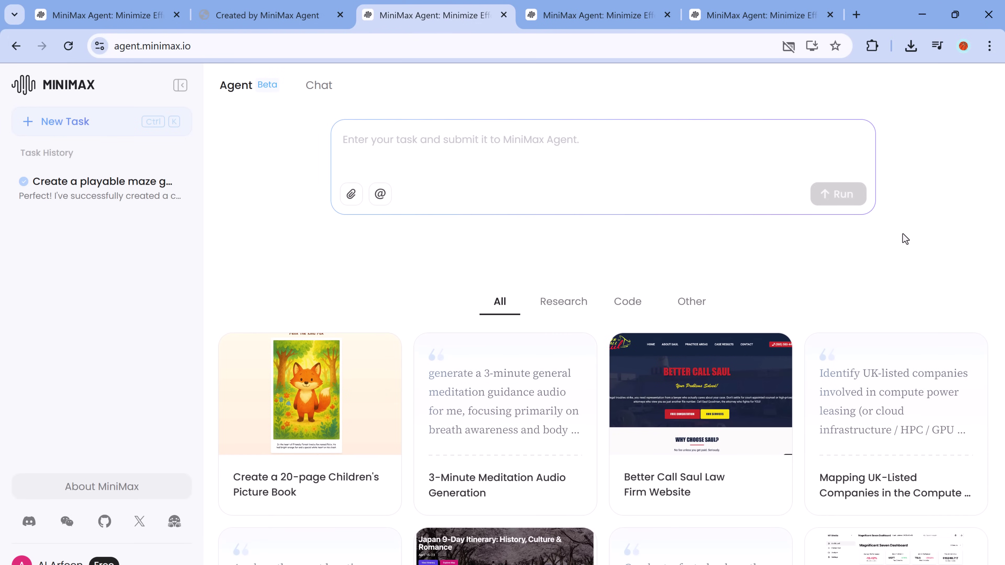
pyautogui.scroll(-2, 906, 239)
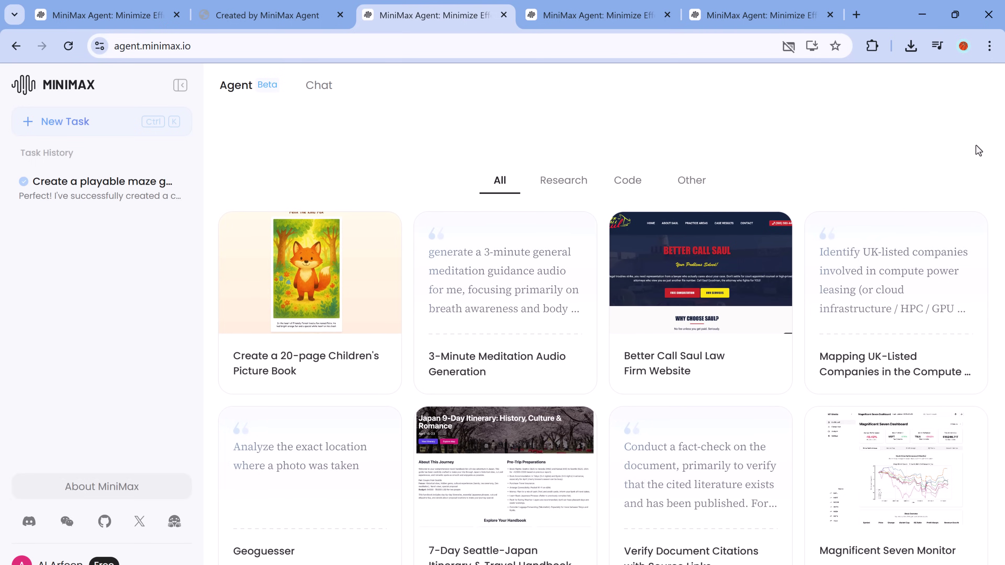